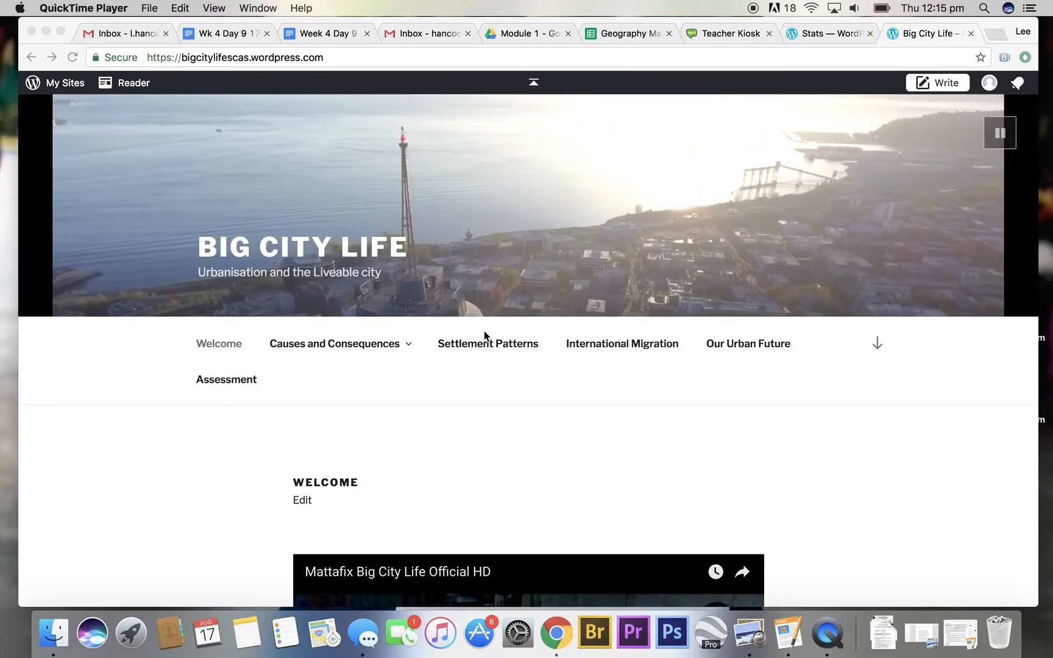
Look through the Welcome page of the Big City Life site, from the header video to the footer widgets
scroll(484, 331, "down", 5)
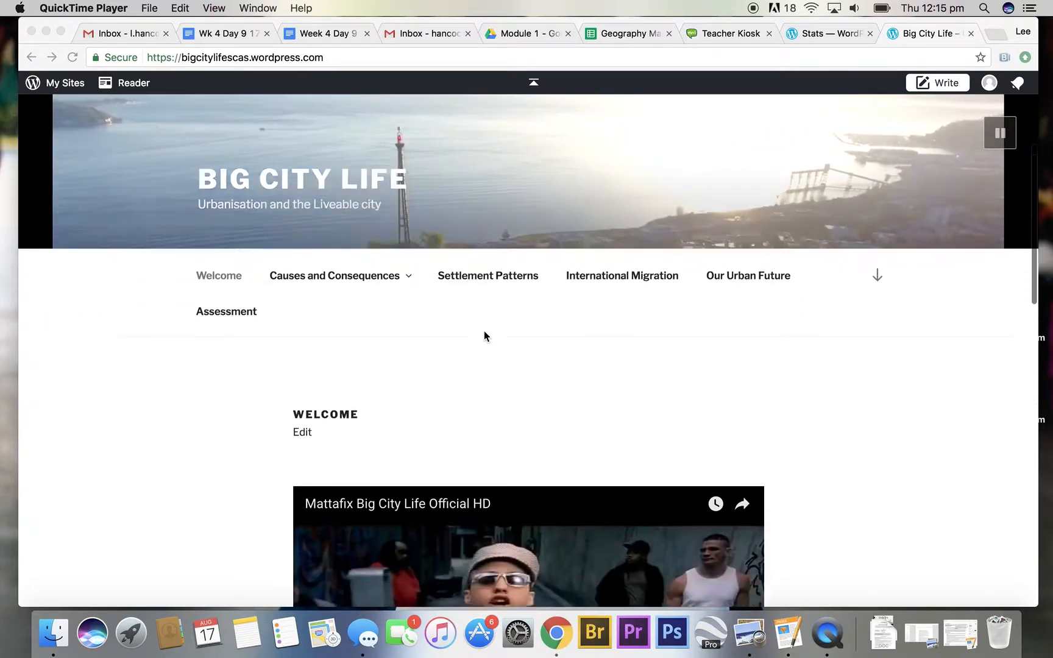
scroll(484, 331, "down", 6)
scroll(484, 330, "up", 3)
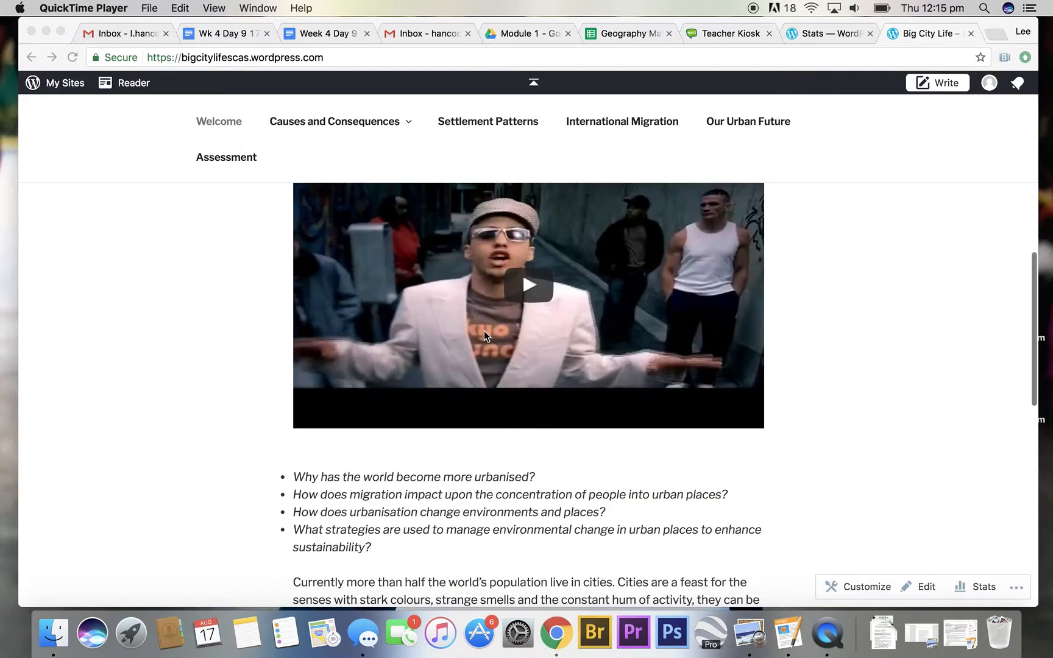
scroll(484, 330, "down", 5)
scroll(484, 330, "down", 7)
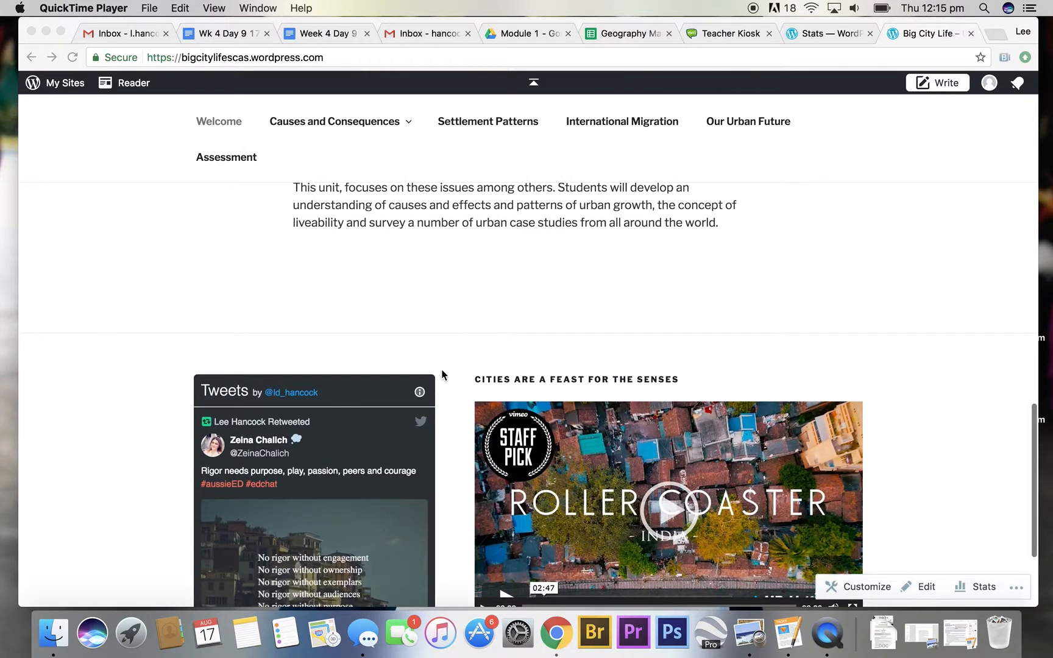
scroll(449, 395, "down", 3)
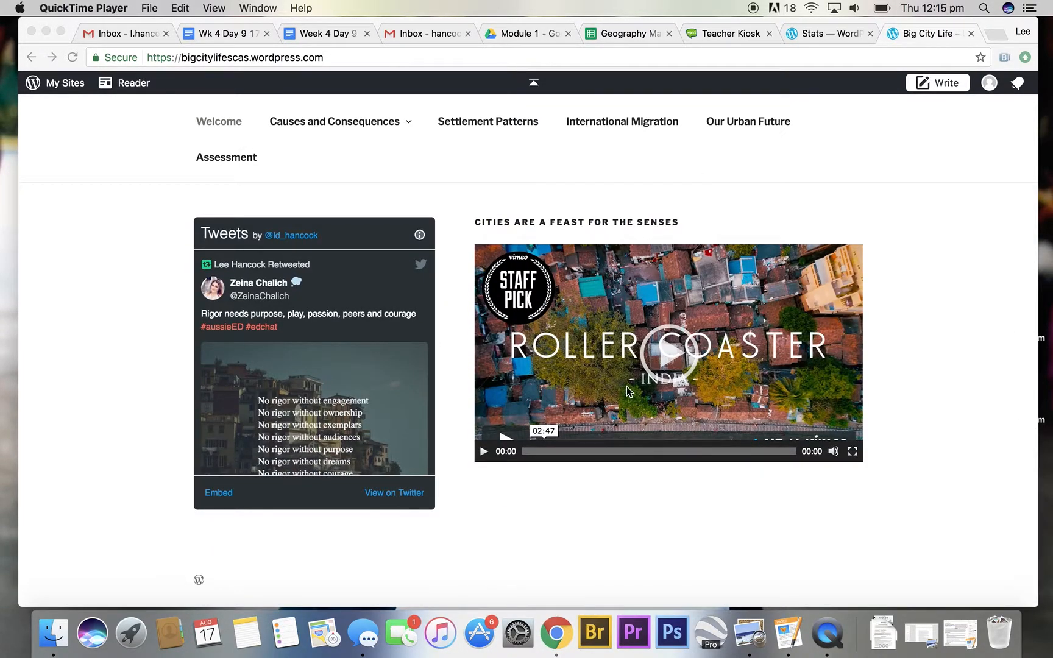
scroll(374, 389, "down", 5)
scroll(374, 389, "down", 3)
scroll(153, 373, "up", 10)
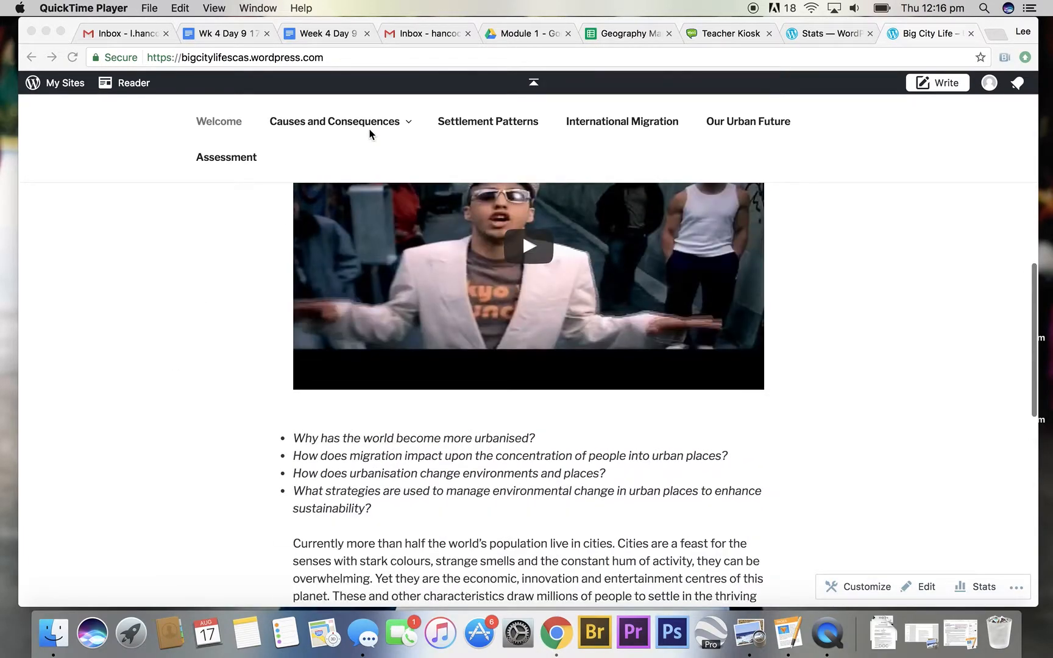
Open the Causes and Consequences page and review its activities, embedded forms and videos down to the review form
left_click(373, 124)
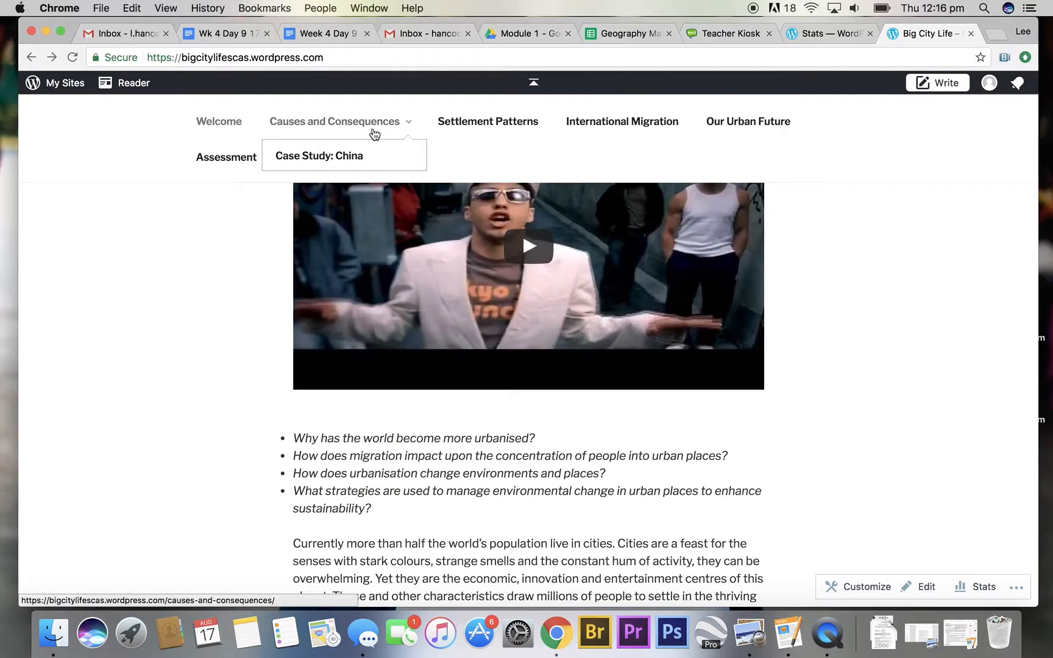
scroll(448, 293, "down", 10)
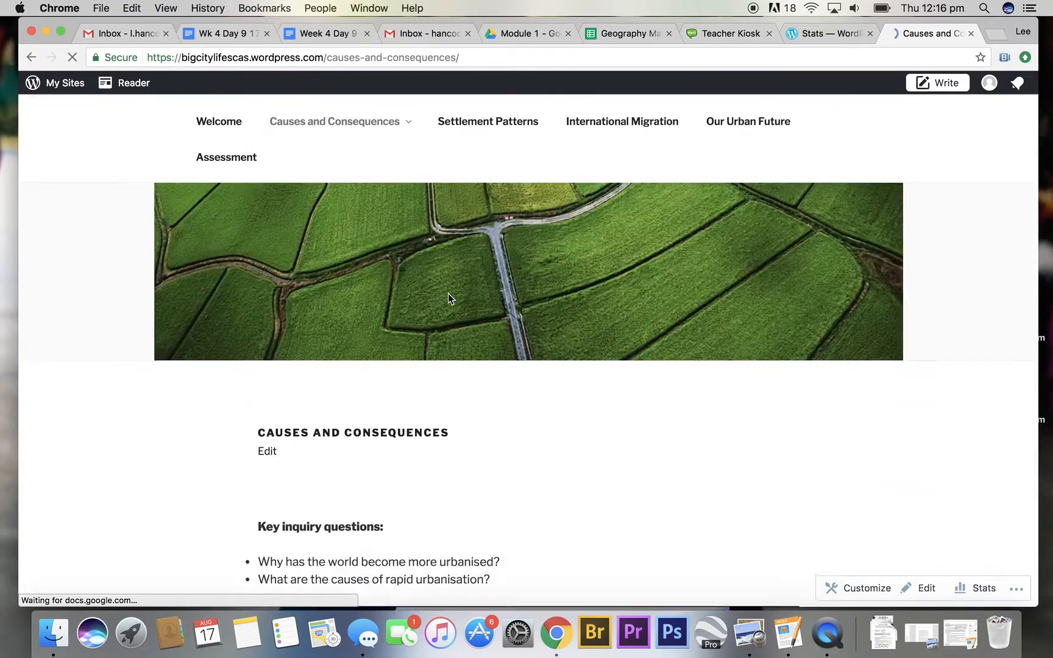
scroll(447, 294, "down", 20)
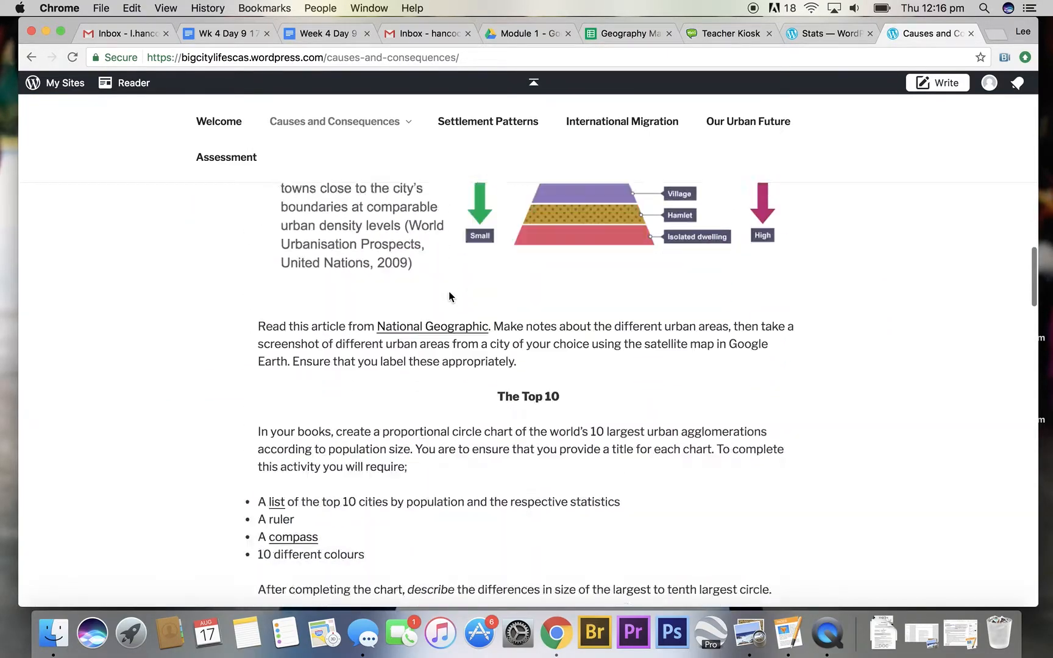
scroll(449, 297, "down", 4)
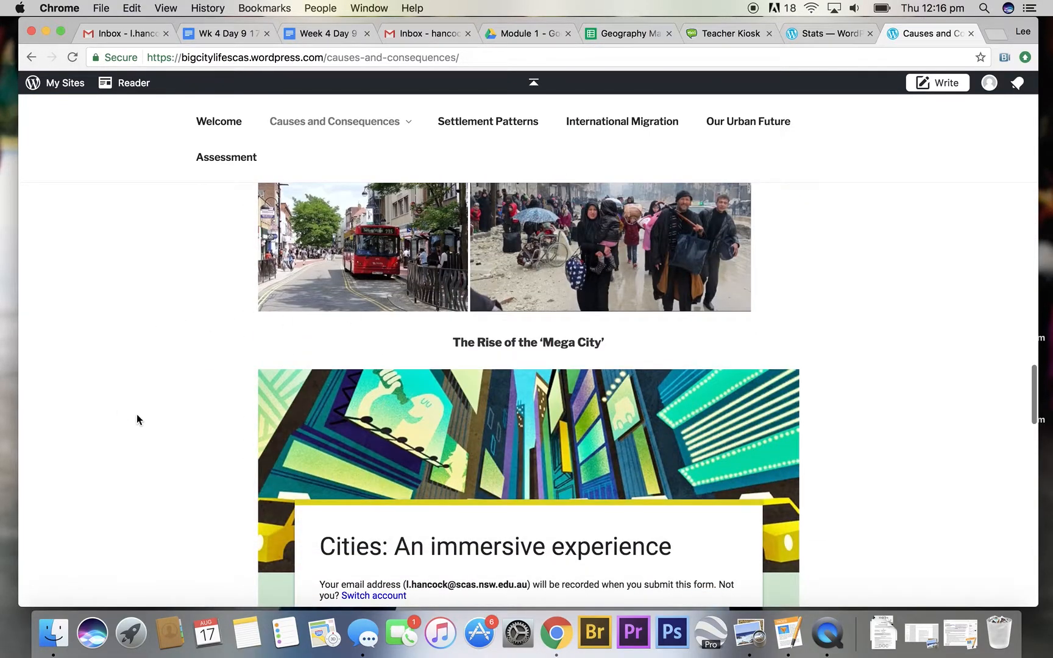
scroll(145, 400, "down", 4)
scroll(429, 474, "down", 5)
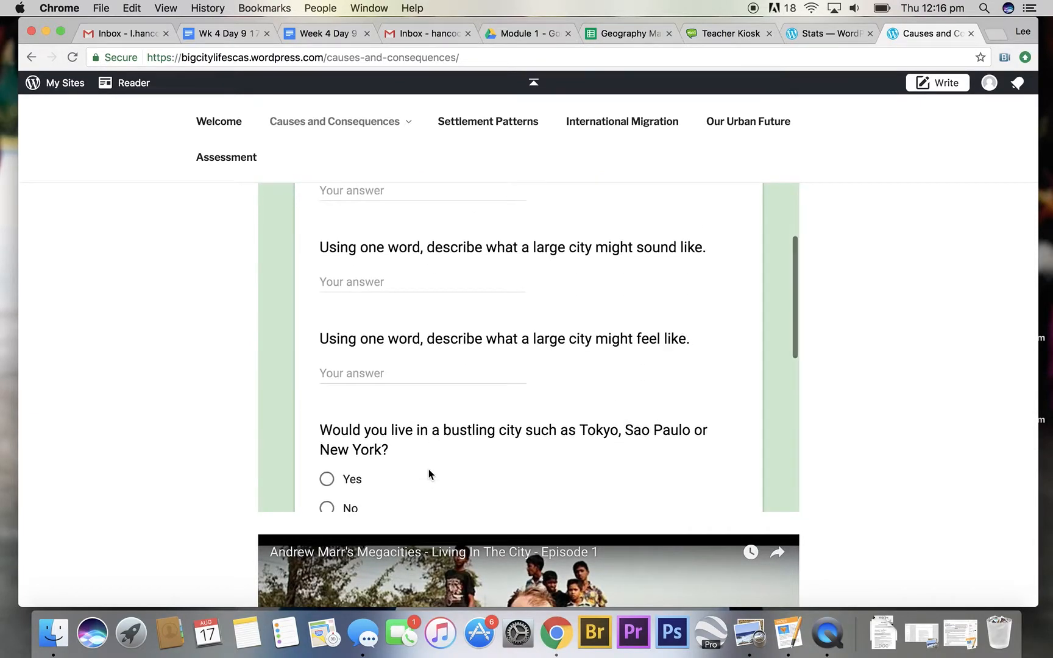
scroll(430, 474, "down", 8)
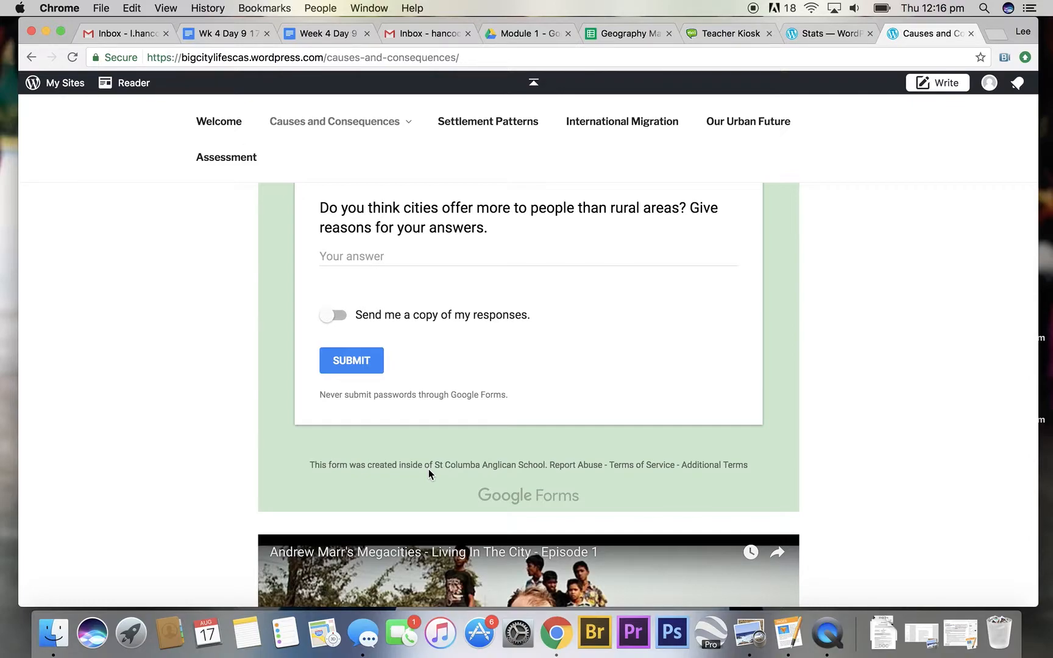
scroll(214, 439, "down", 8)
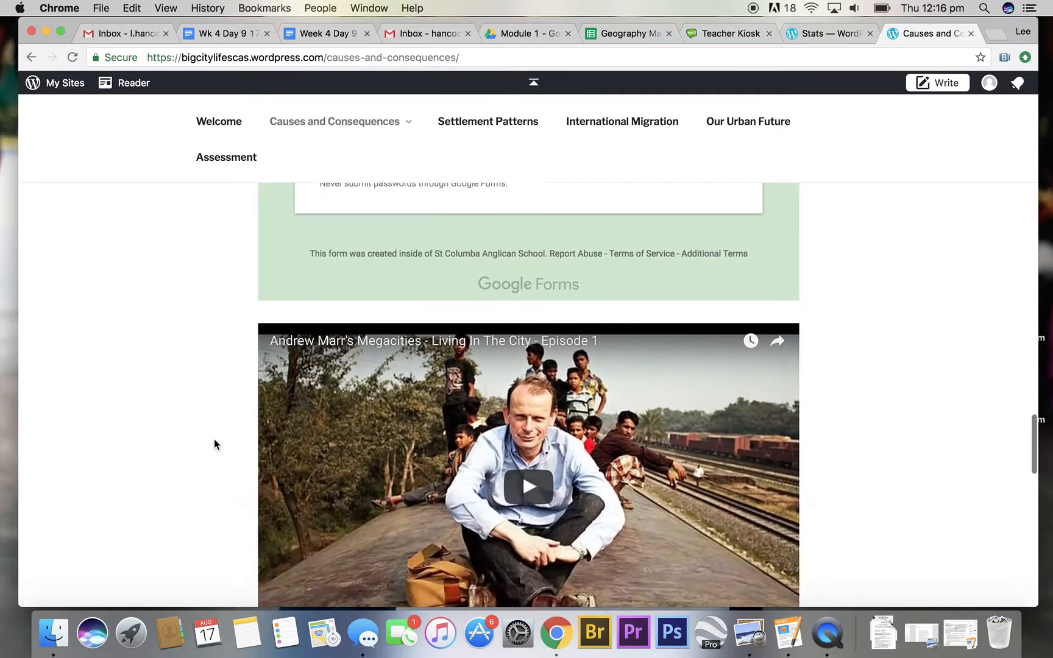
scroll(214, 439, "down", 8)
scroll(214, 439, "up", 15)
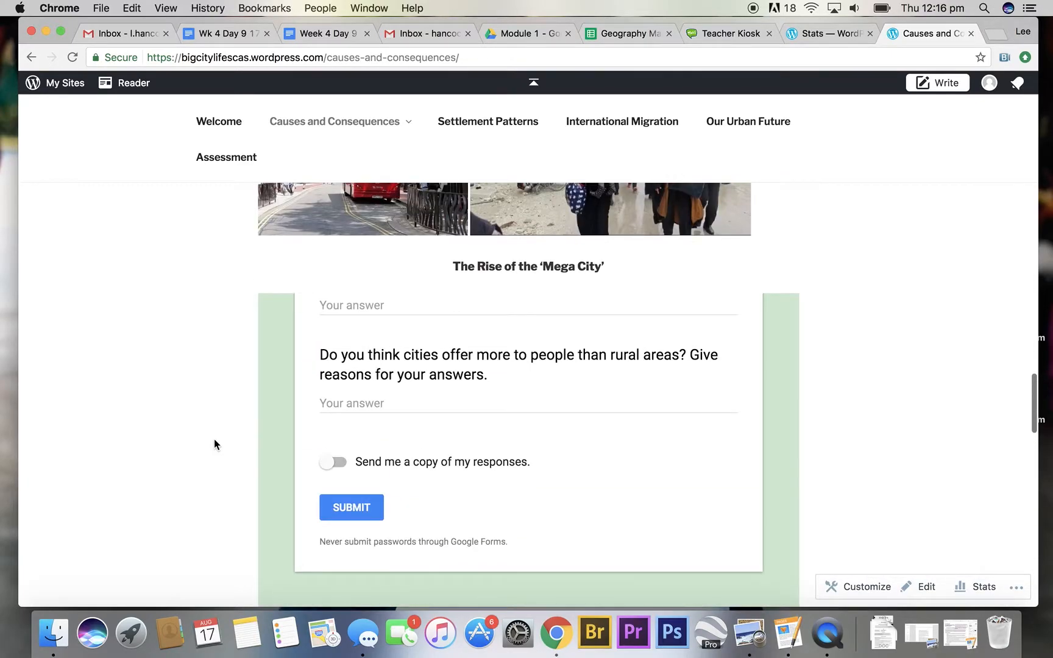
scroll(214, 439, "down", 20)
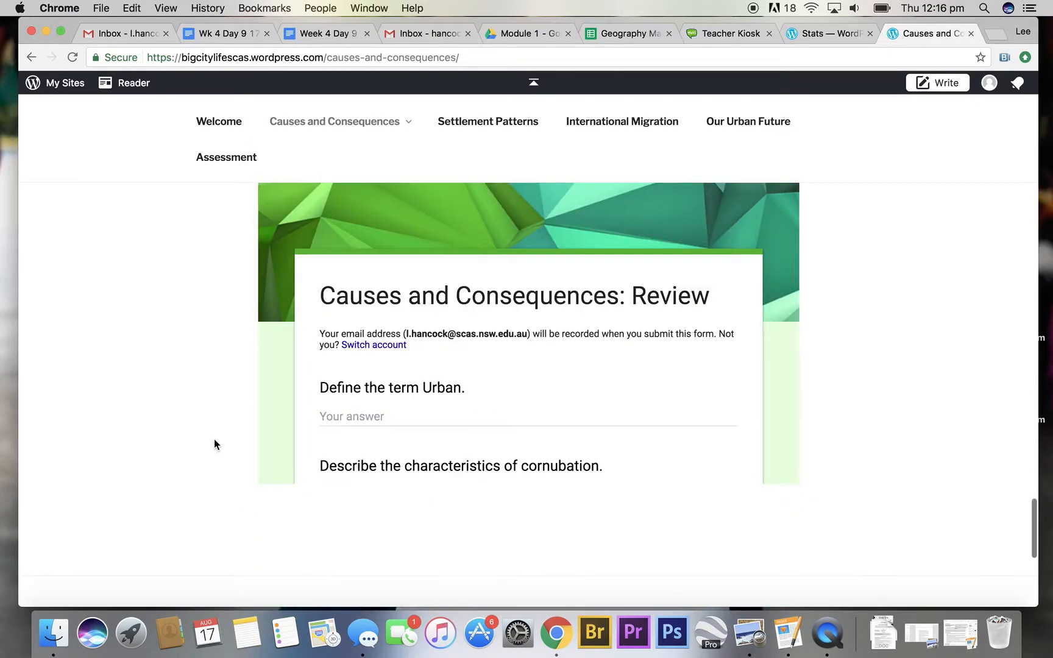
scroll(436, 380, "down", 5)
scroll(140, 350, "up", 10)
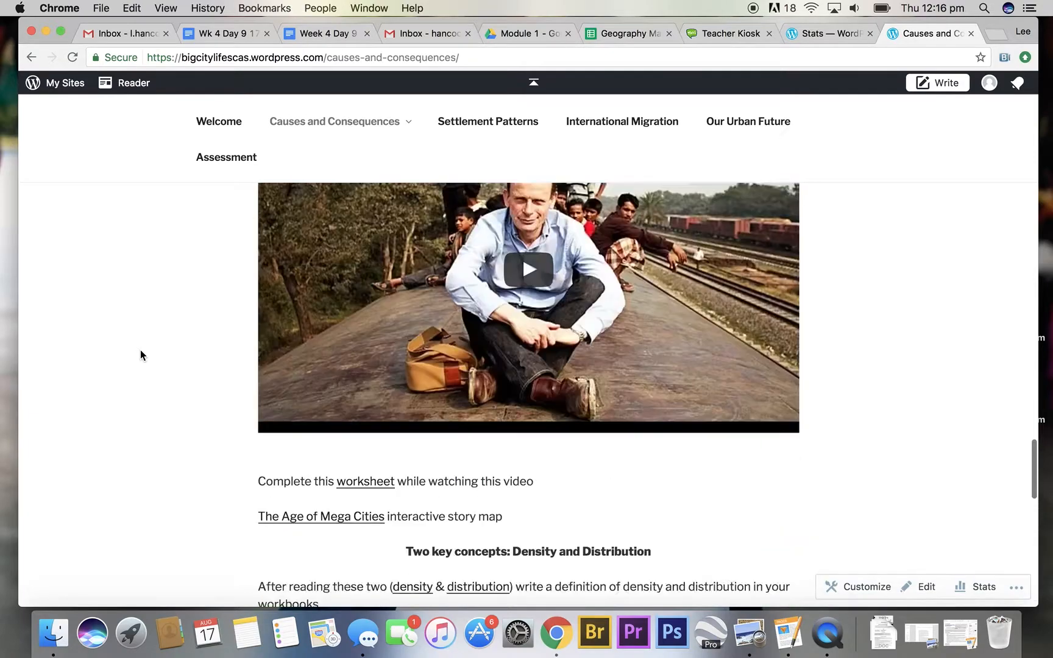
Open the Assessment page and examine the sample assessment videos and the task description
mouse_move(317, 129)
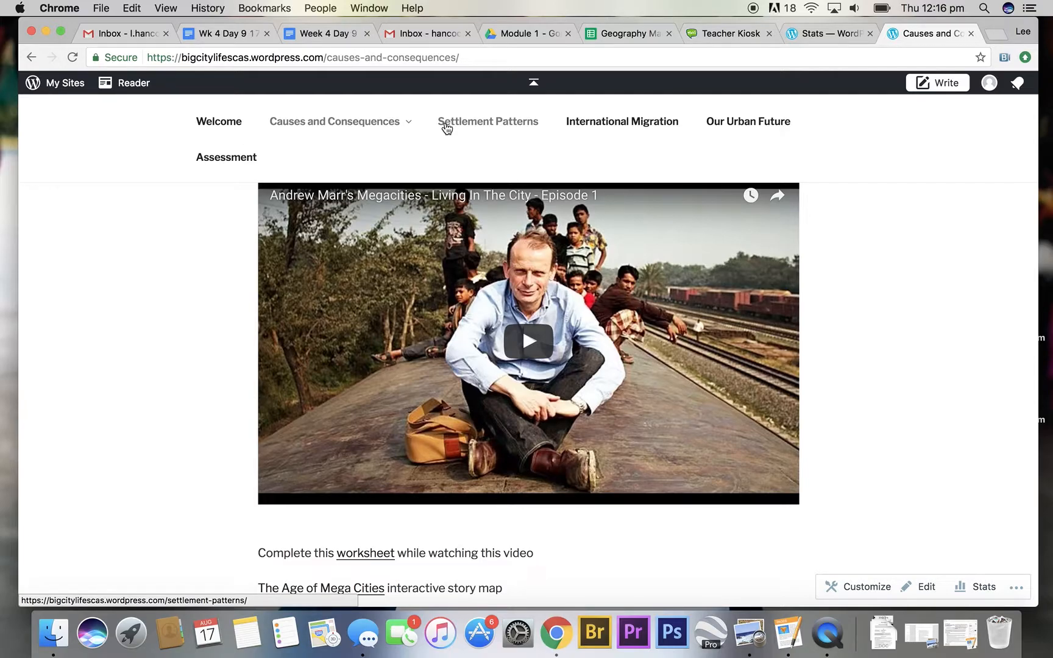
left_click(218, 159)
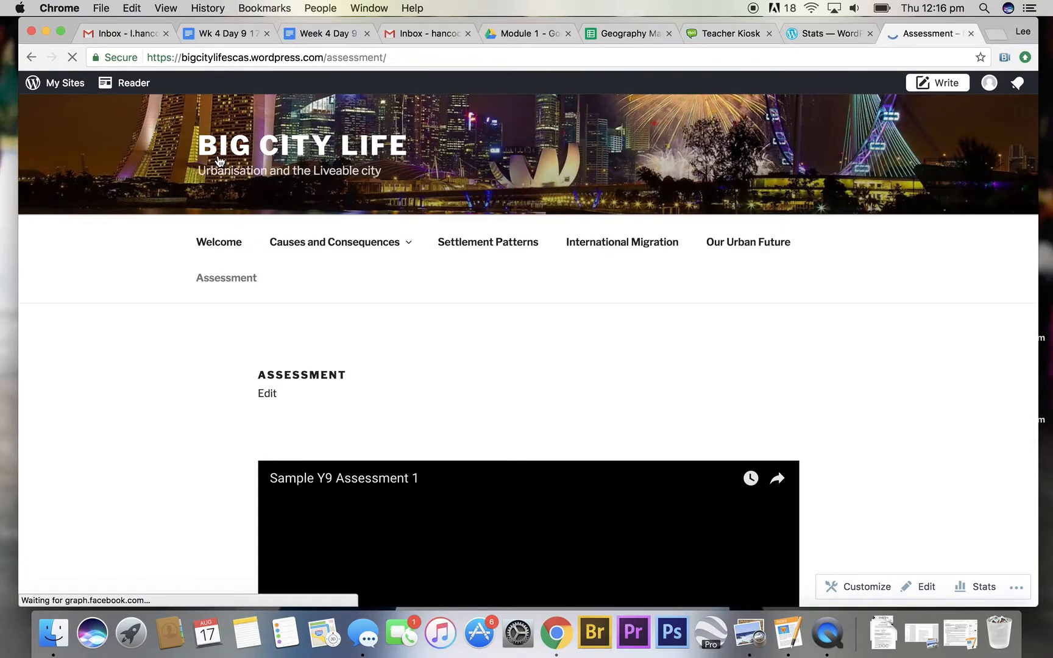
scroll(206, 288, "down", 10)
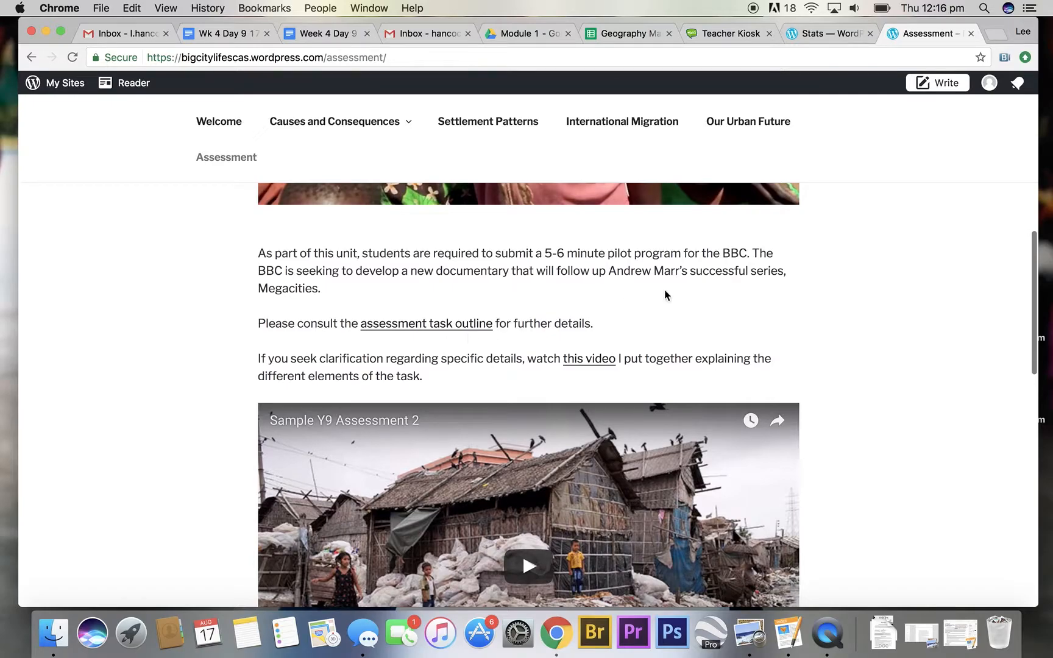
scroll(785, 308, "down", 5)
scroll(883, 411, "down", 6)
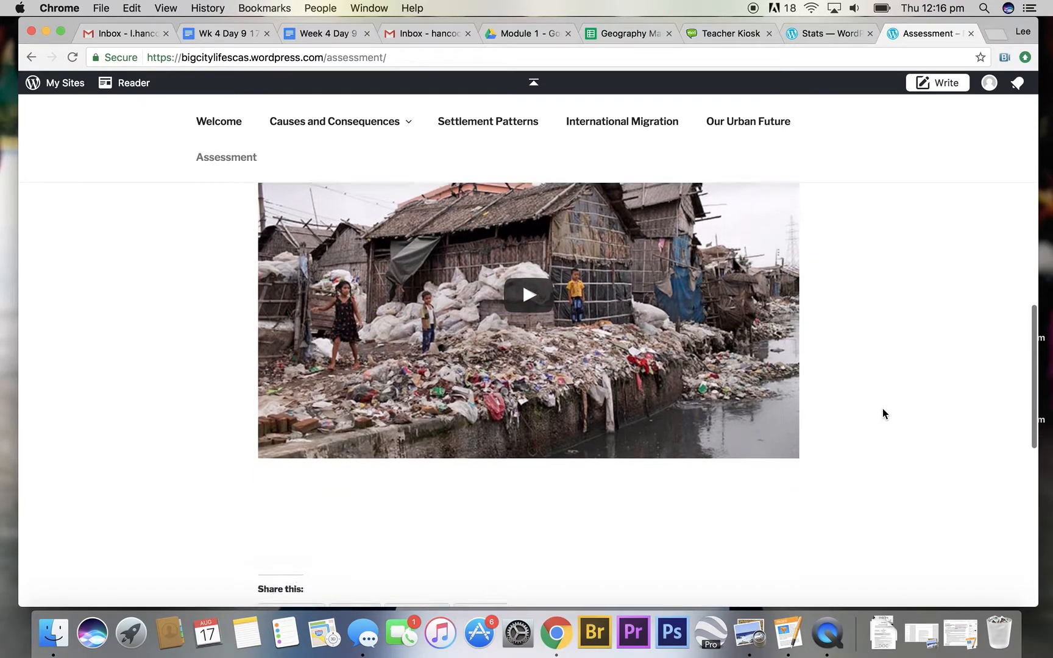
scroll(884, 411, "up", 6)
scroll(884, 413, "up", 12)
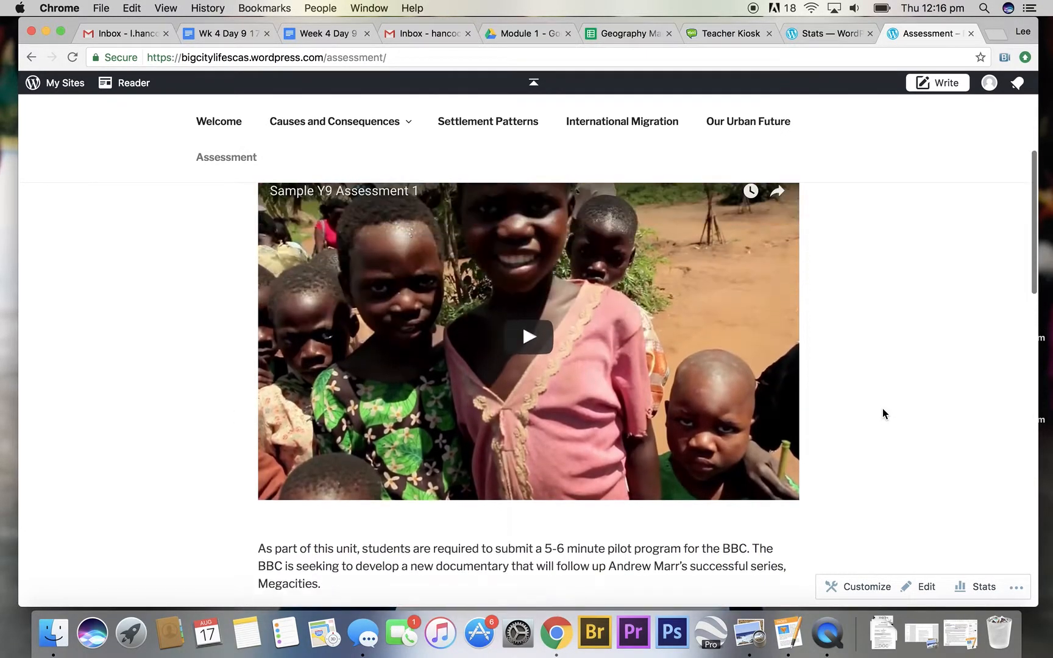
scroll(883, 413, "down", 1)
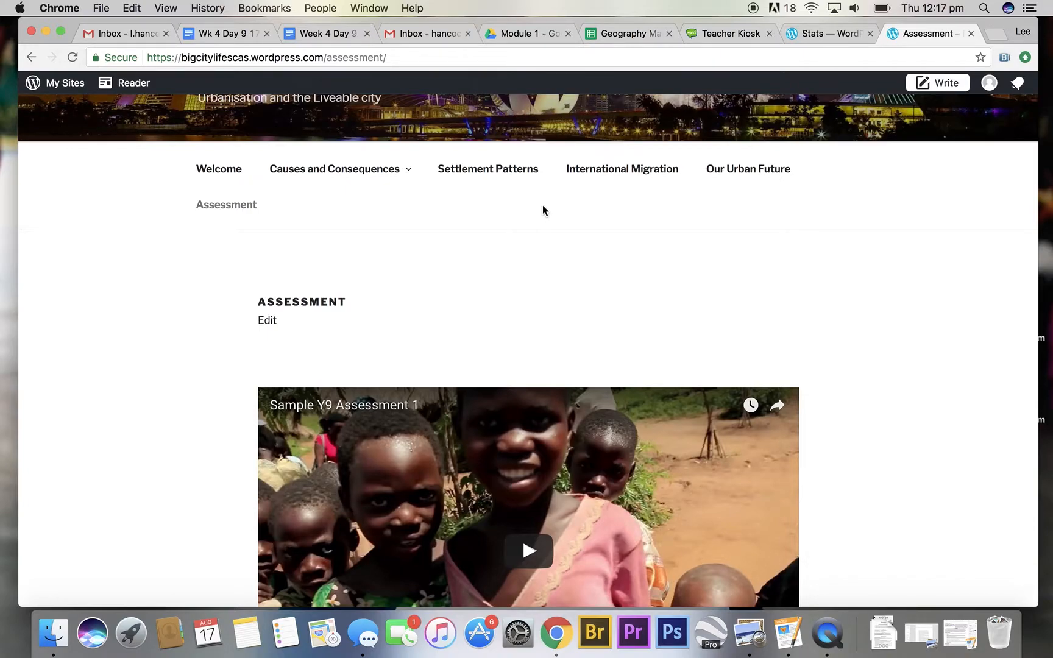
scroll(542, 205, "up", 3)
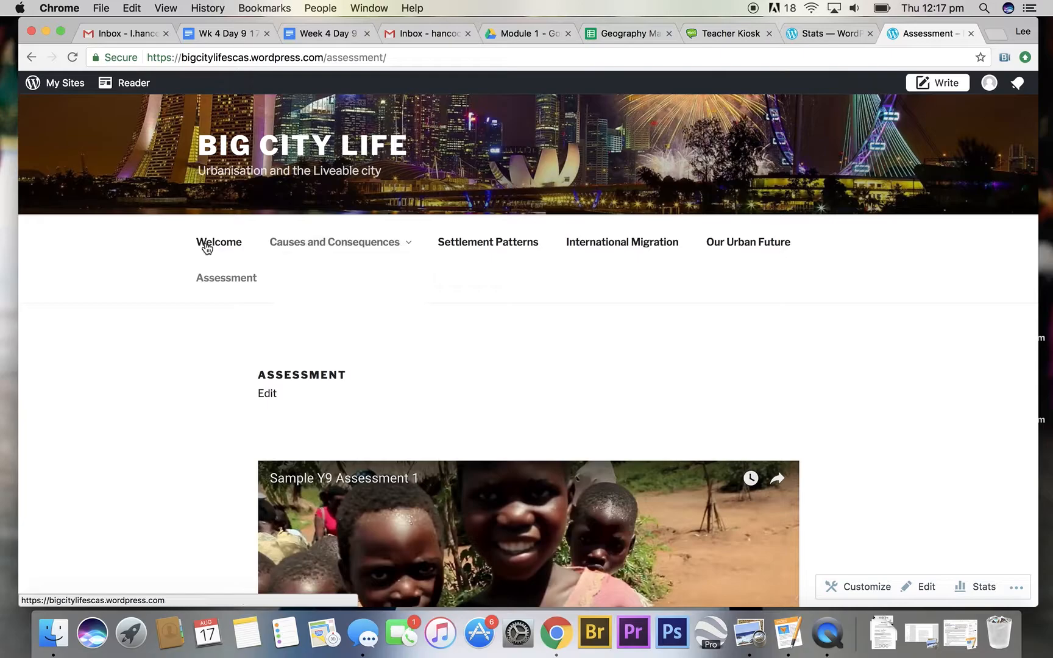
Start creating a new WordPress.com site of the website type and pick the Karuna theme
left_click(807, 35)
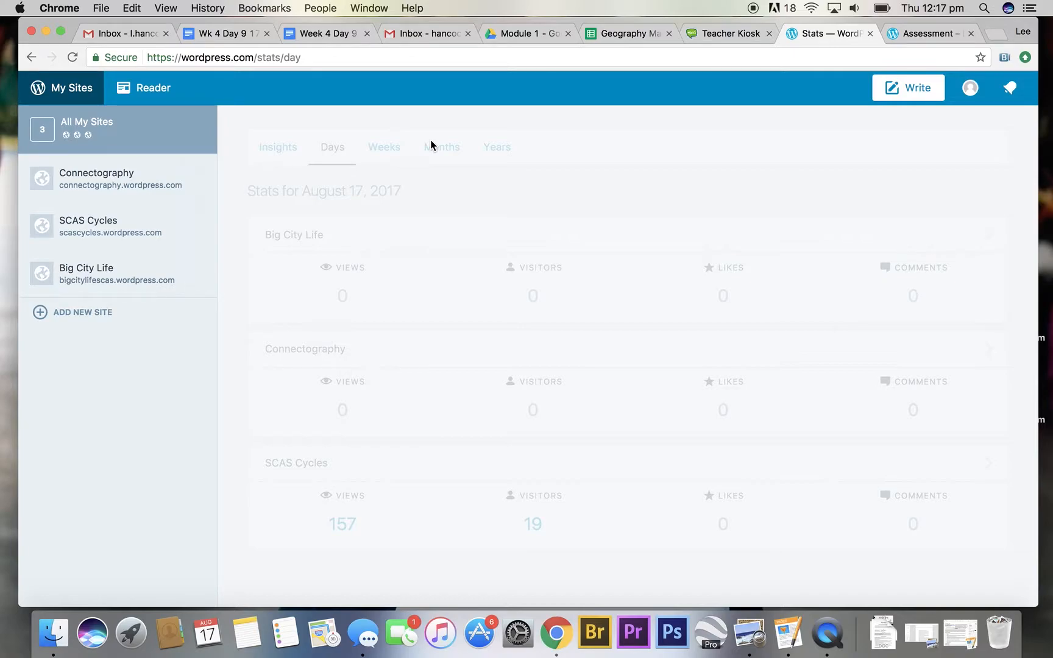
left_click(74, 313)
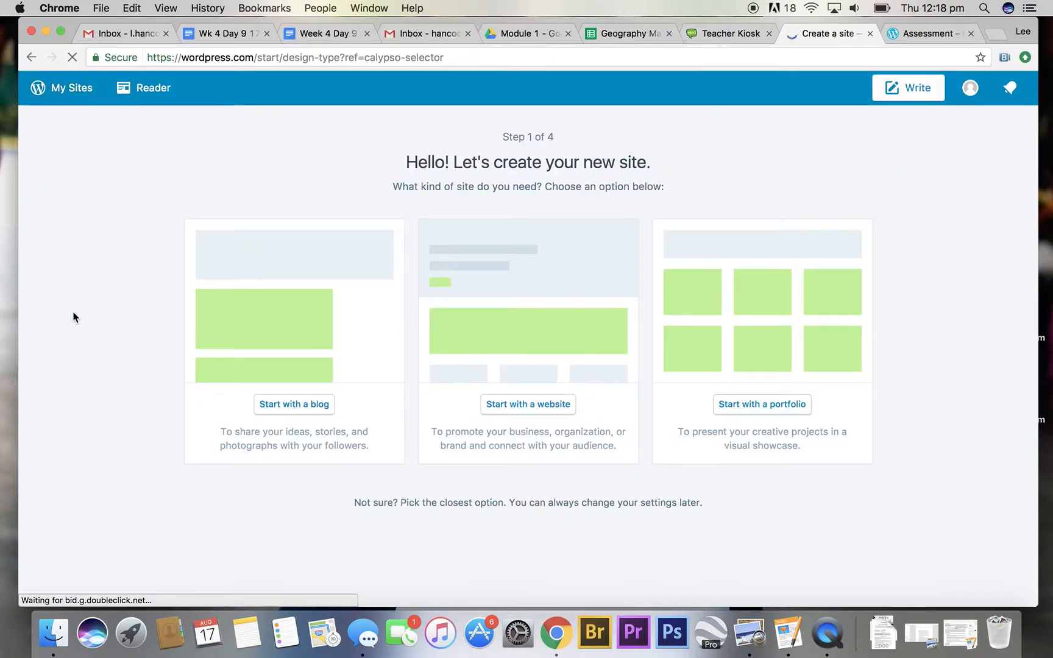
left_click(549, 407)
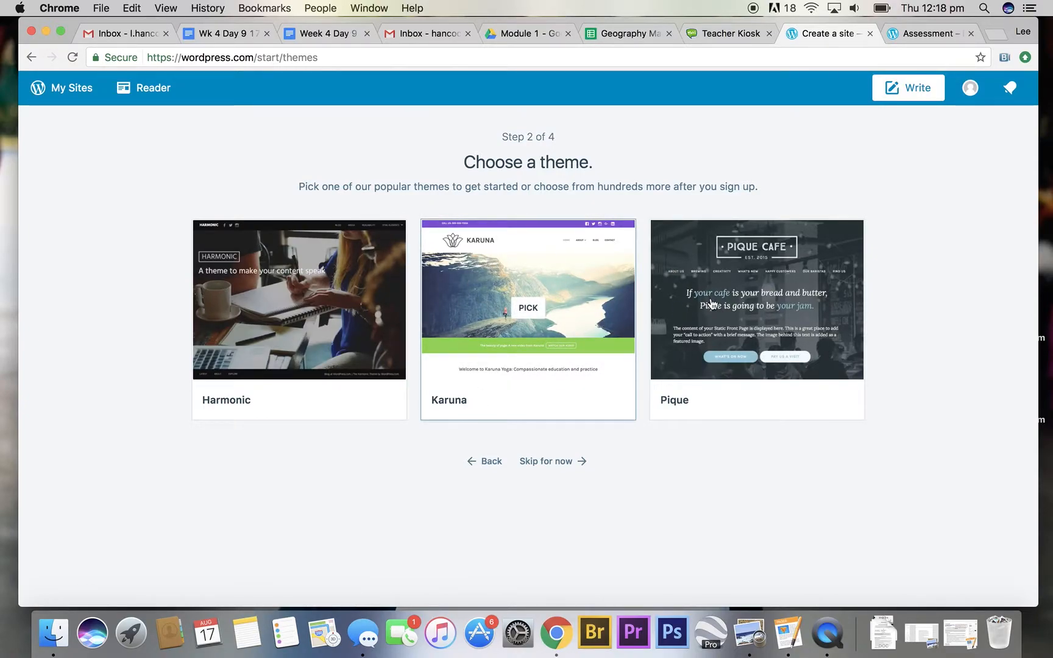
left_click(515, 312)
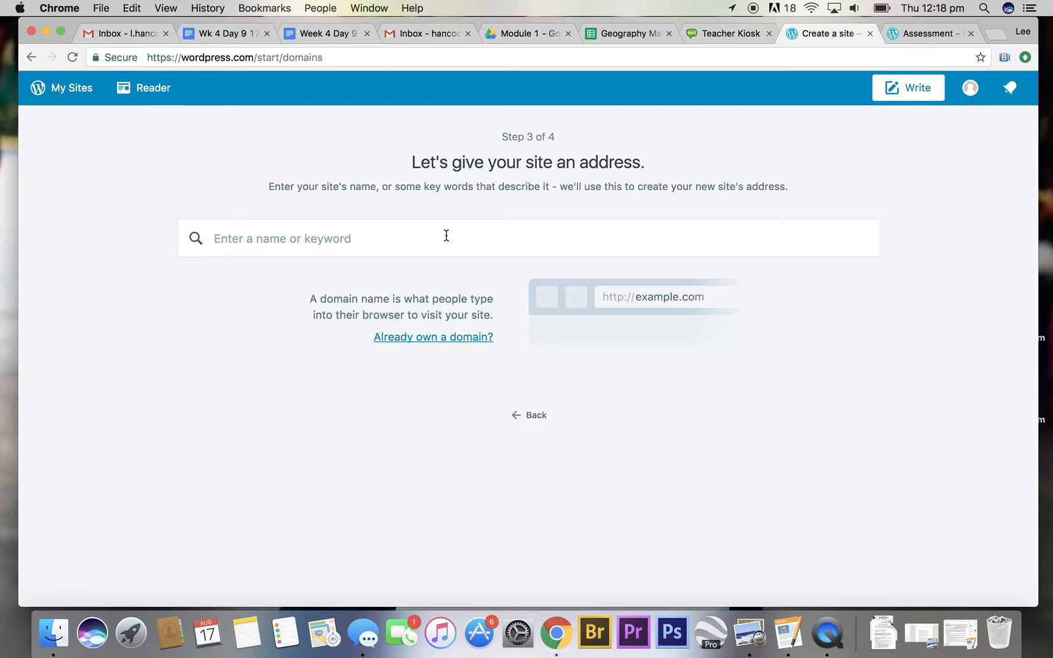
type("better")
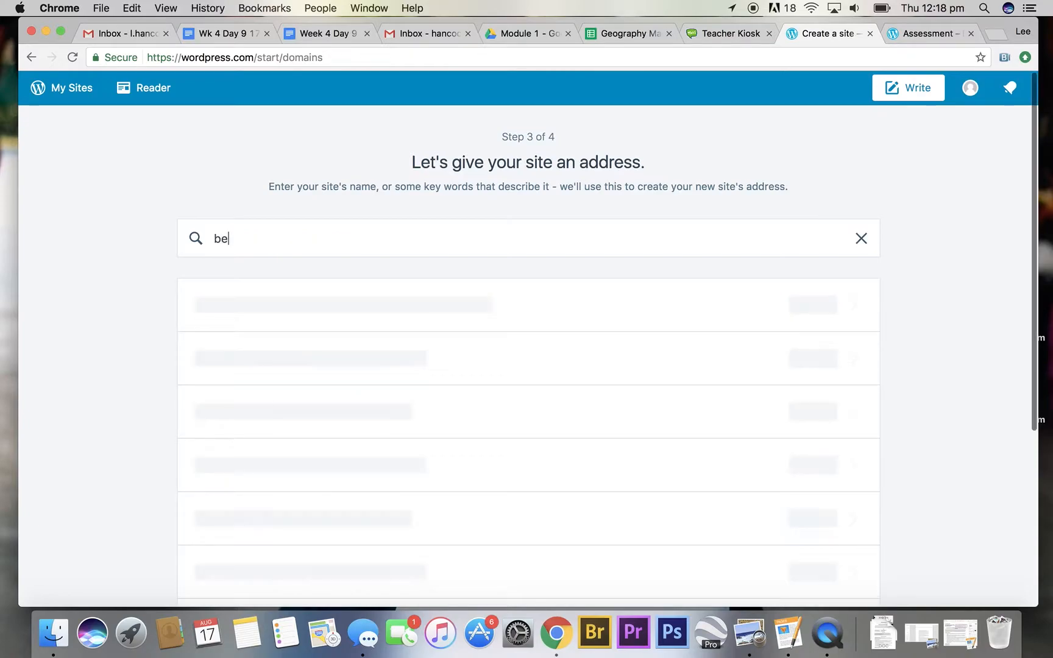
key("BackSpace")
key("BackSpace")
key("BackSpace")
key("BackSpace")
key("BackSpace")
key("BackSpace")
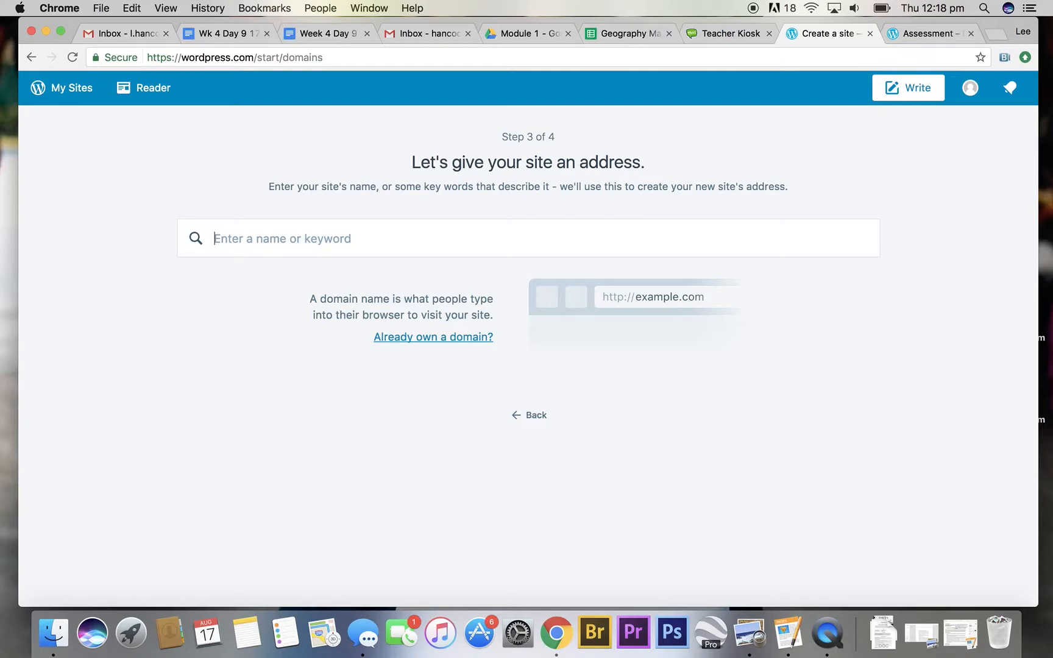
Search for the site address economicsofhappinessscas and select the free economicsofhappinessscas.wordpress.com option
type("econ")
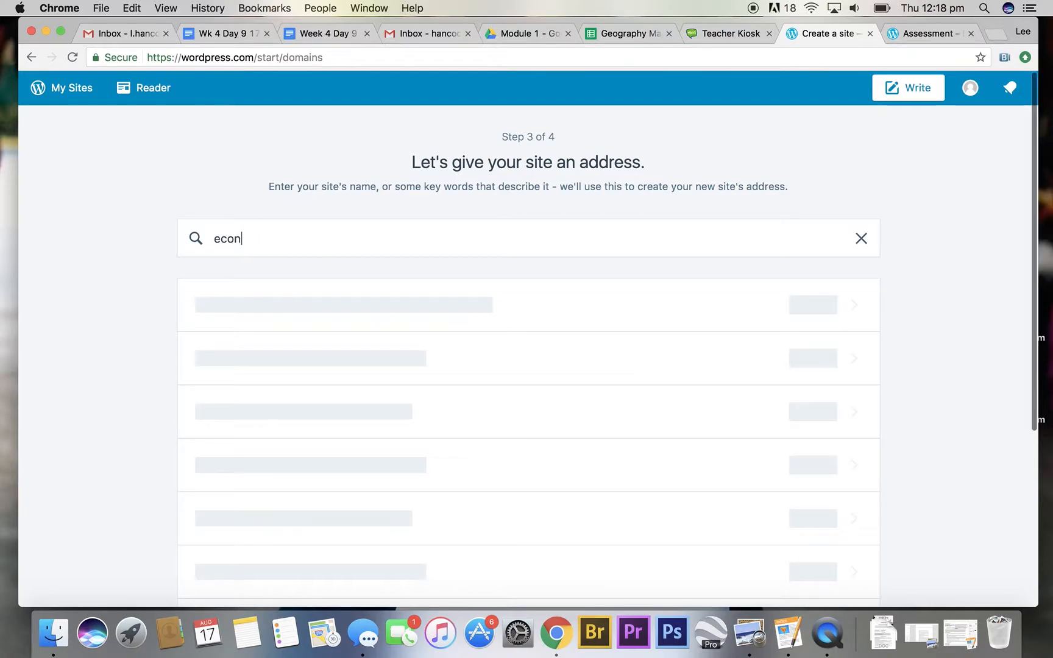
type("omicsofhappinessscas")
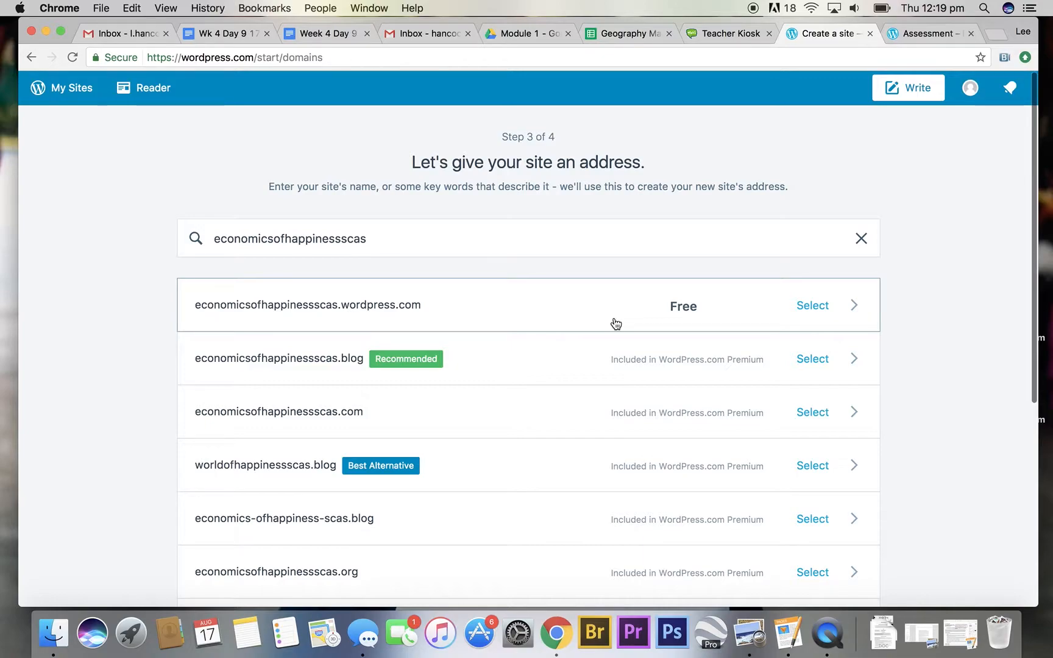
left_click(811, 306)
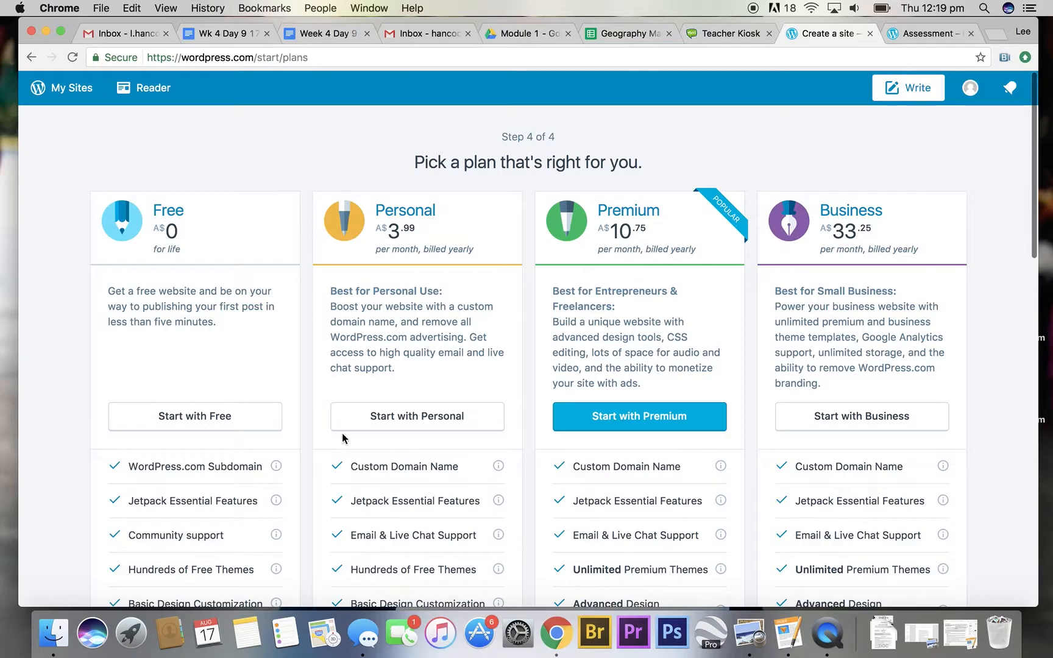
Choose the Free plan, finish the site setup and look over the new site's home page
left_click(224, 421)
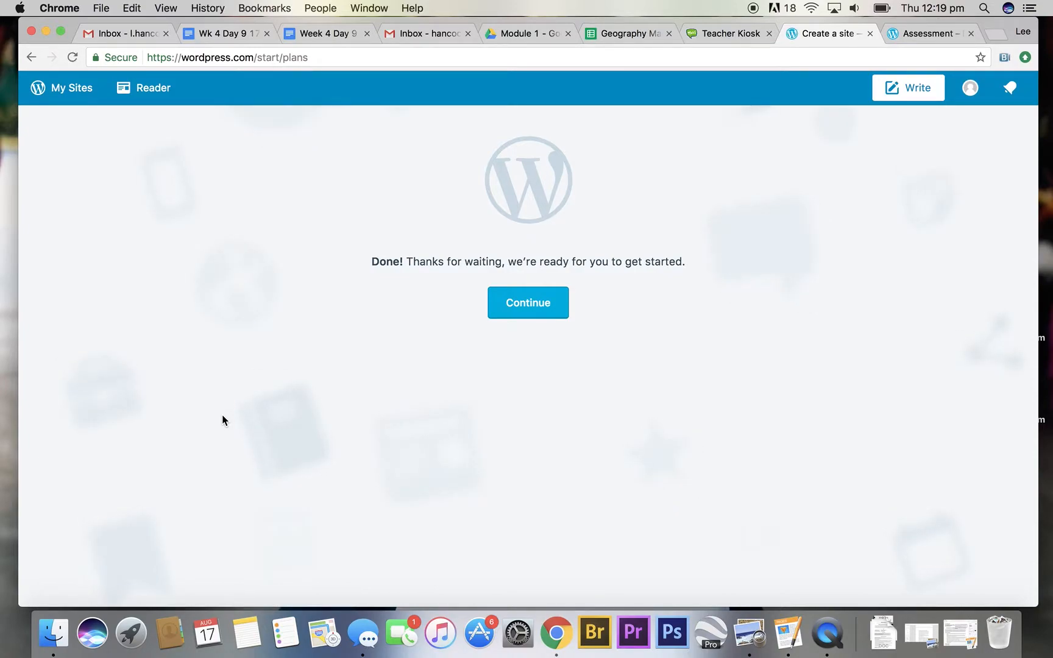
left_click(521, 315)
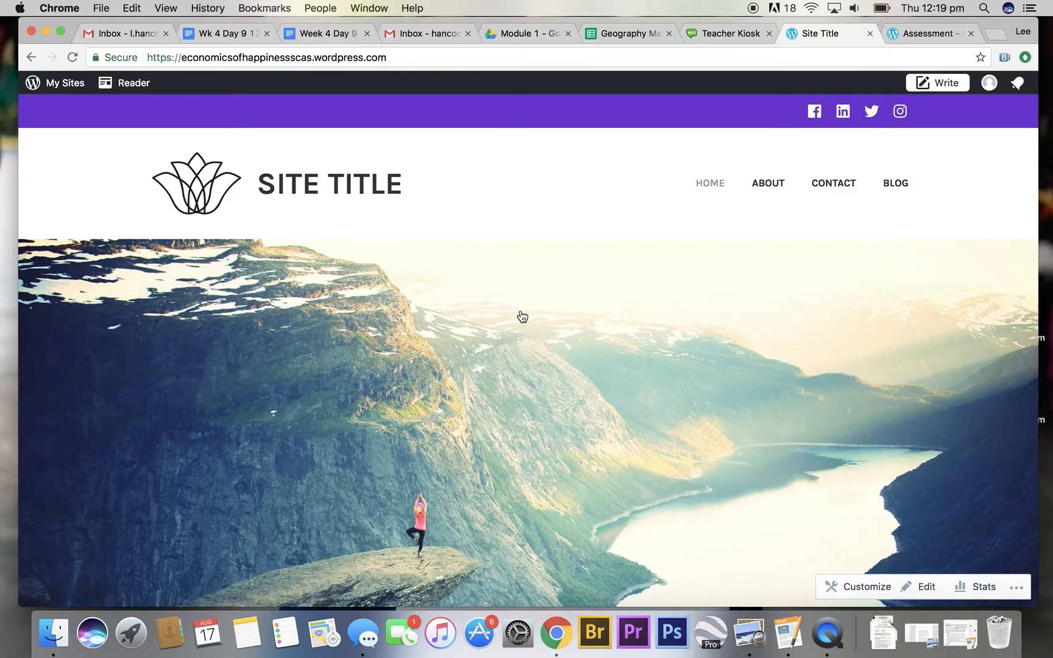
scroll(523, 316, "down", 10)
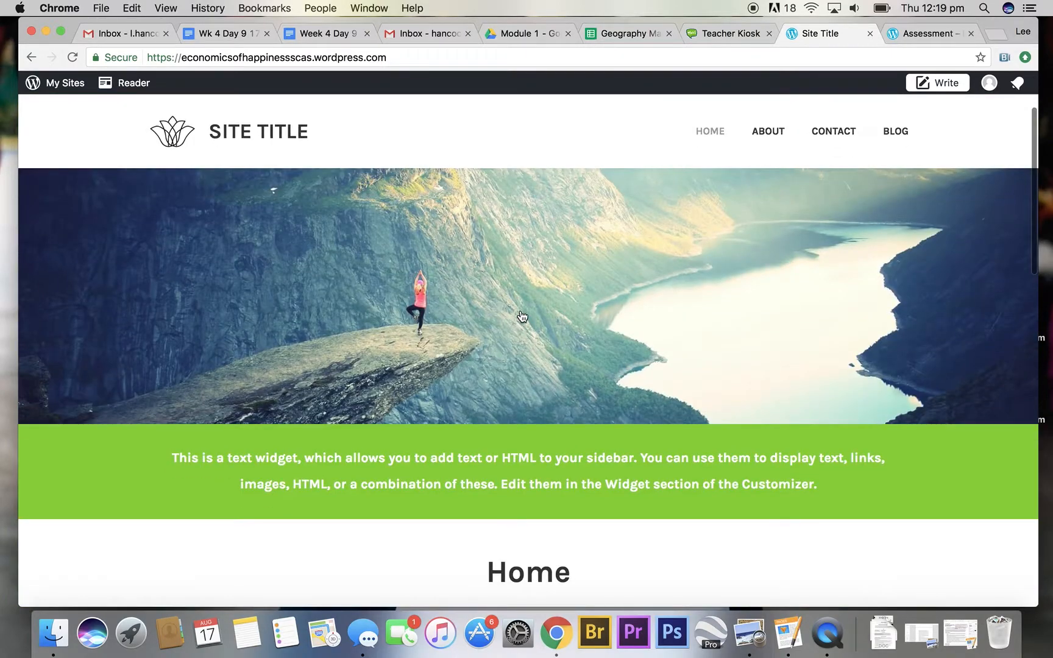
scroll(522, 315, "up", 3)
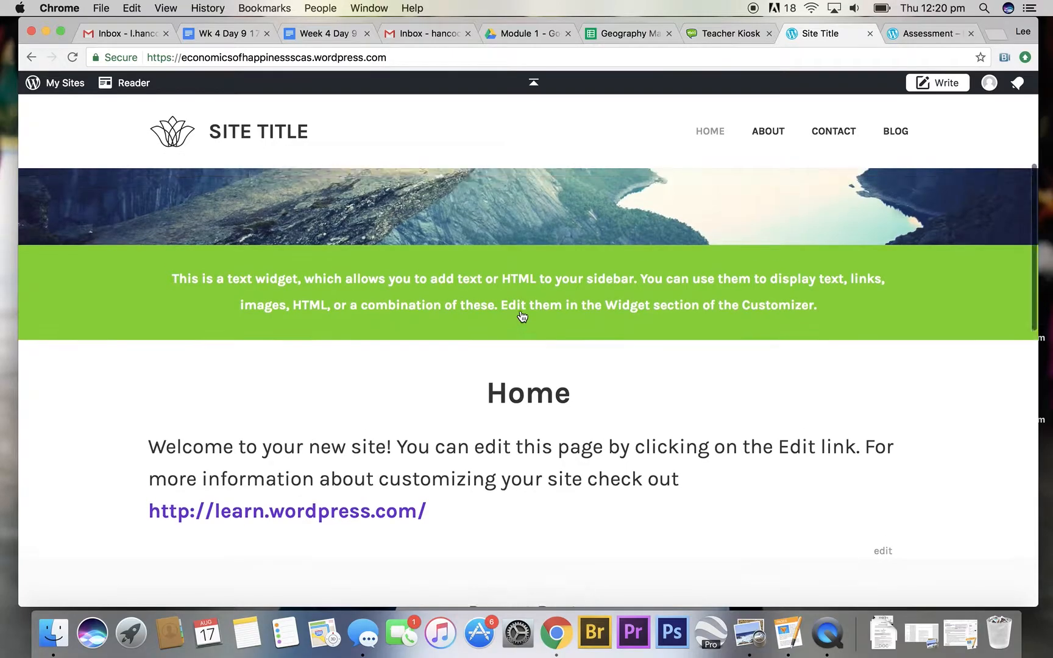
Start a new post titled "Economics of Happiness" with the body text "Unit description" followed by an empty line
scroll(523, 316, "down", 5)
scroll(522, 316, "up", 10)
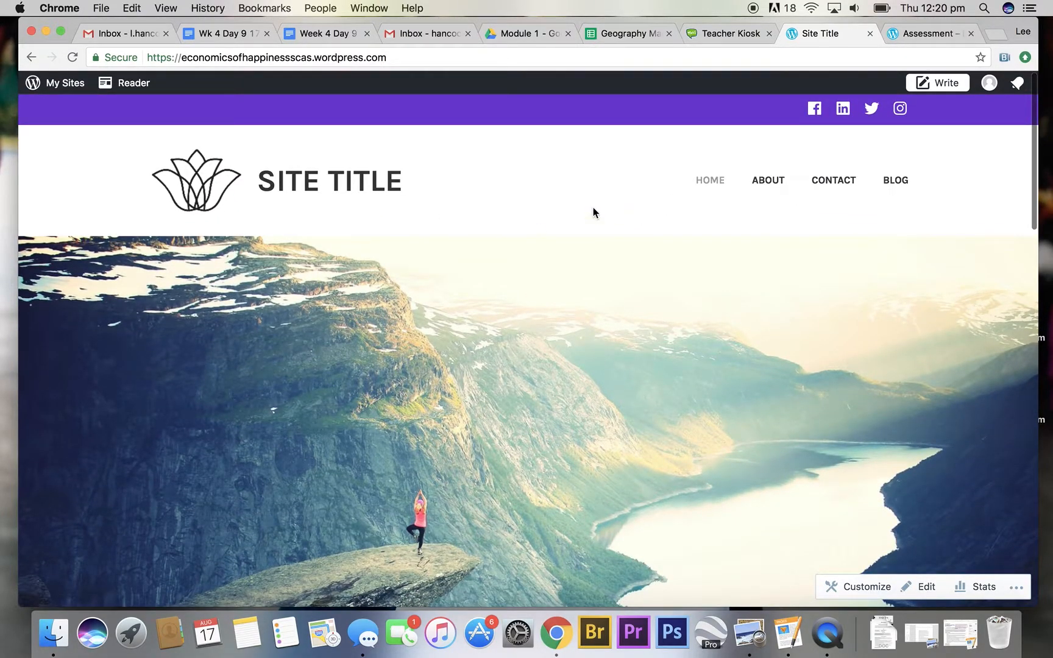
scroll(852, 215, "down", 3)
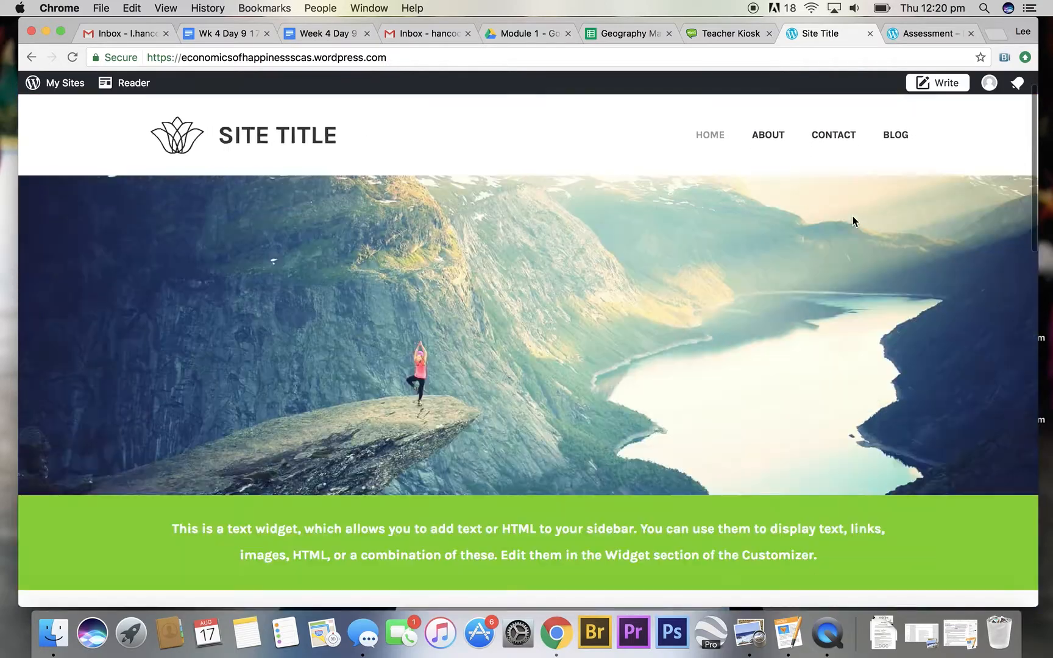
left_click(946, 83)
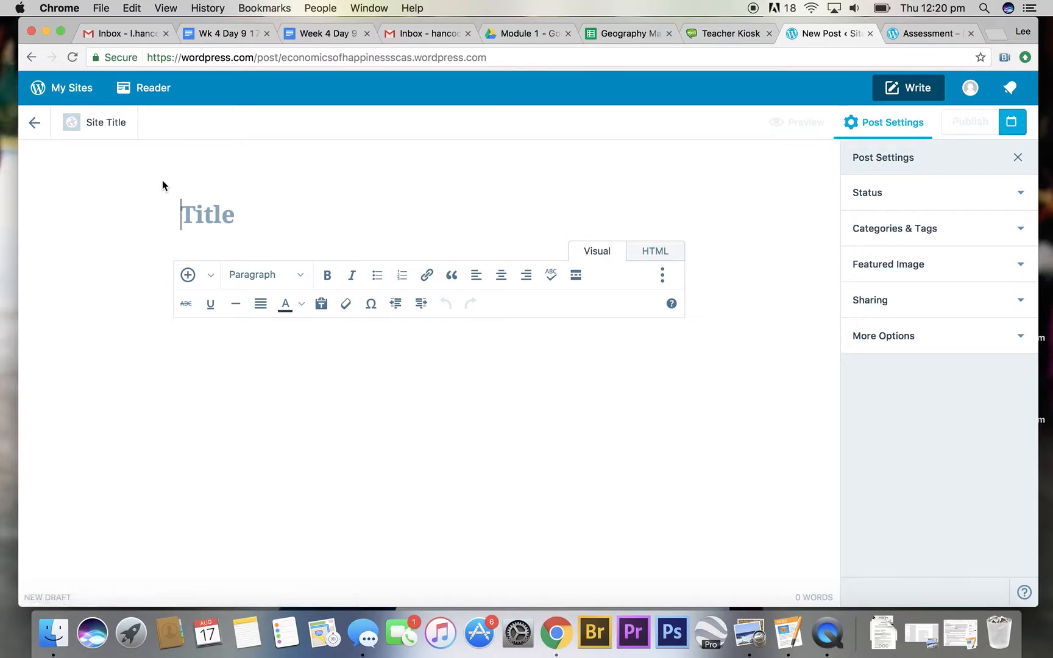
type("Ec")
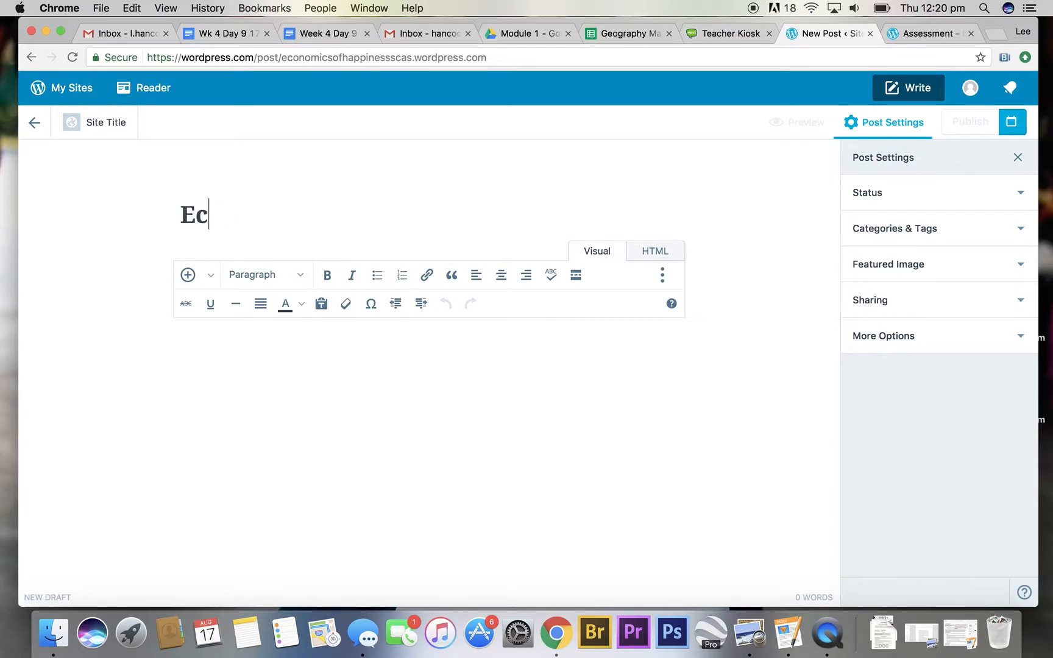
type("onomics Of Hap")
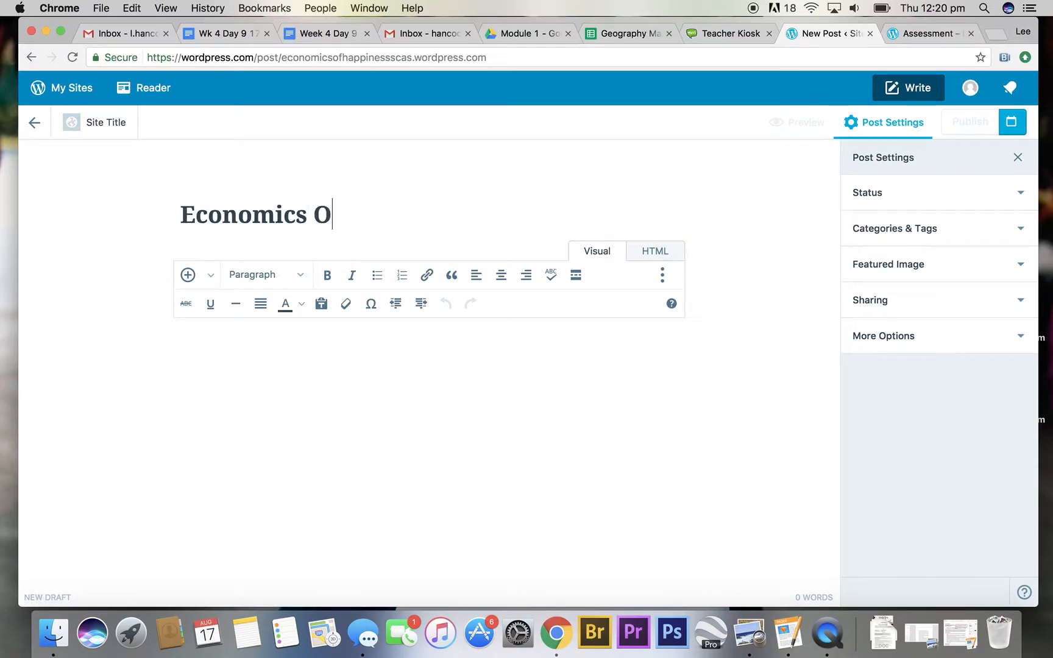
key("BackSpace")
key("BackSpace")
key("BackSpace")
key("BackSpace")
key("BackSpace")
key("BackSpace")
type("of Happiness")
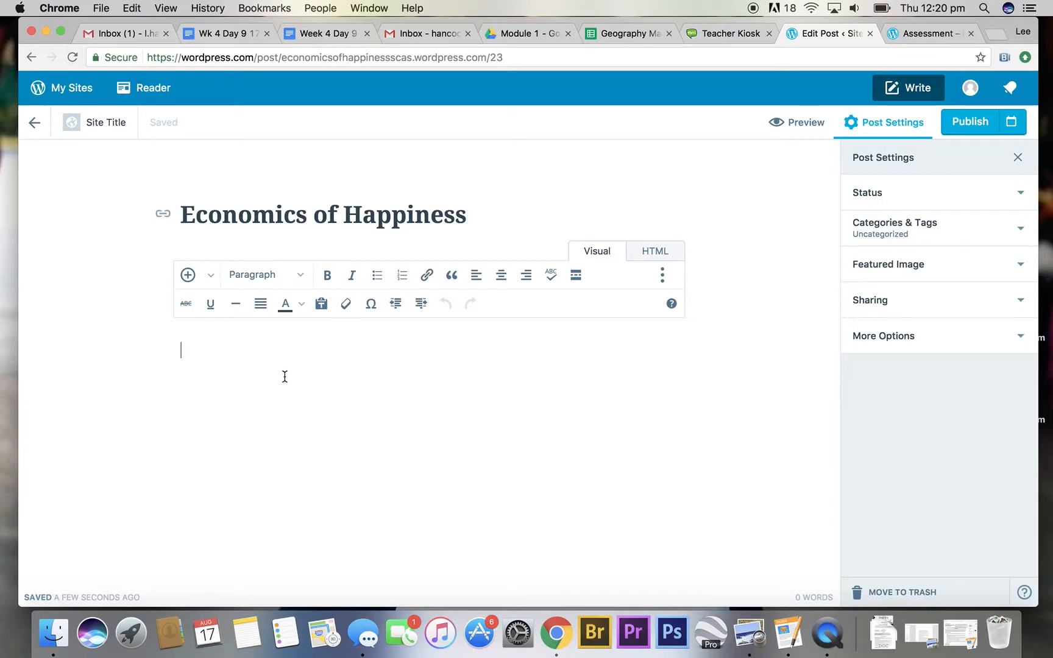
type("UNit ")
type(" descriptions")
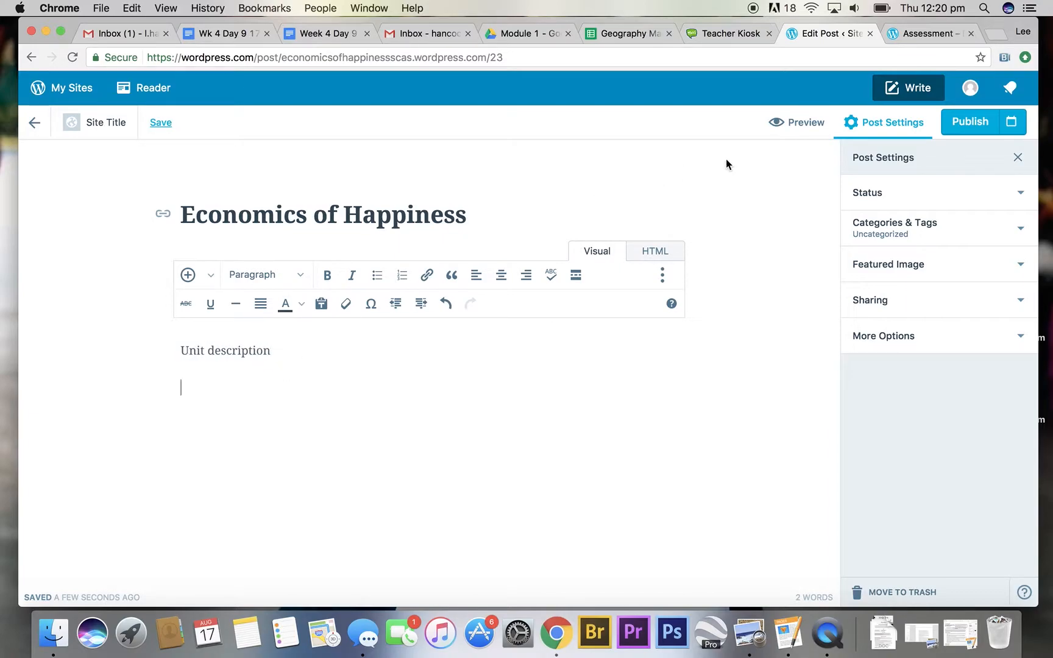
Open youtube.com in a new browser tab and glance over its home page
left_click(990, 36)
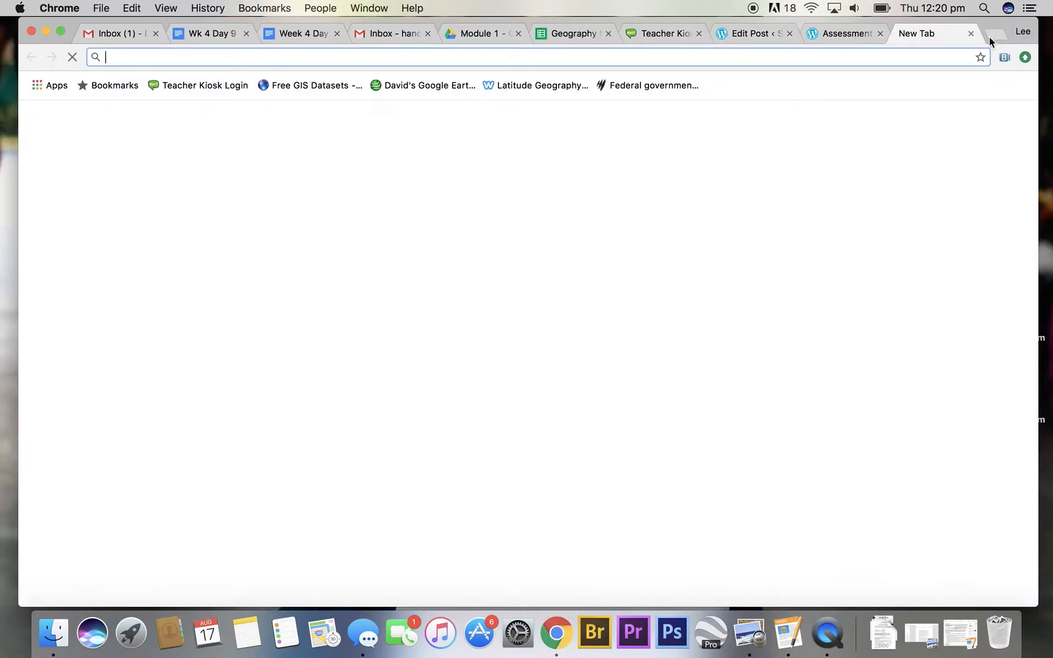
type("youtube.com")
key("Return")
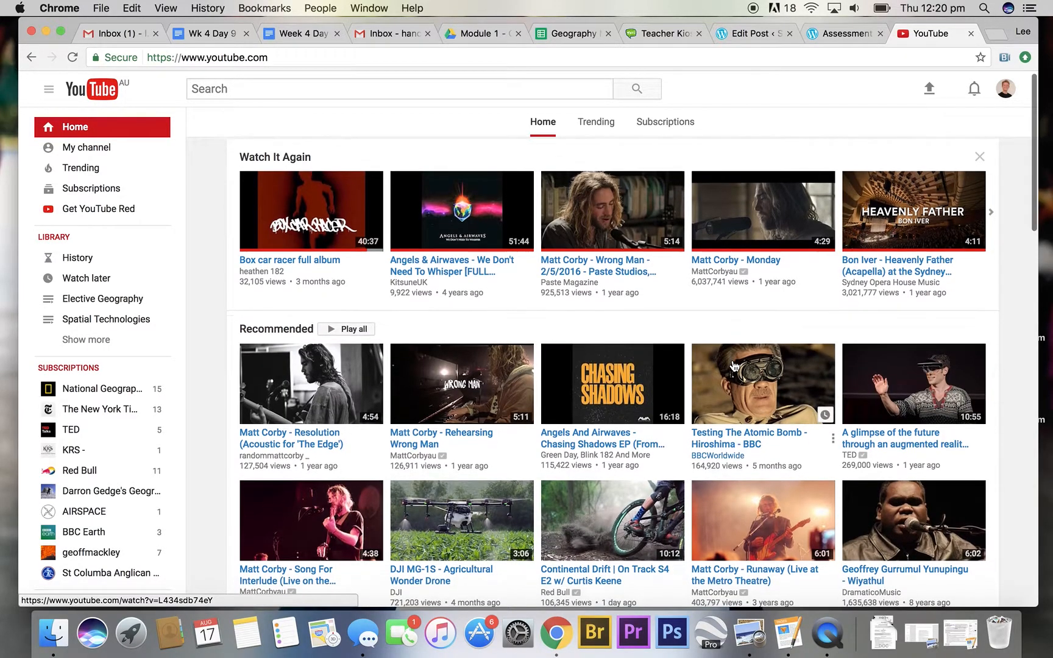
scroll(427, 195, "down", 2)
scroll(413, 180, "up", 2)
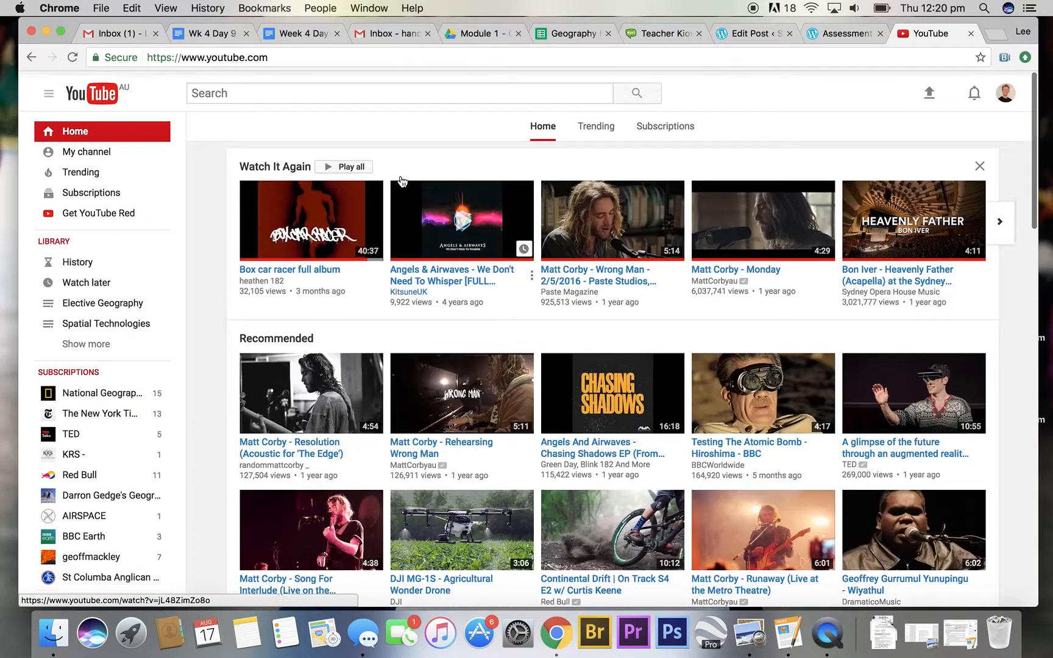
Search YouTube for bhutan and open the video "Bhutan 2014 - the last paradise | Canon EOS 70D"
left_click(337, 88)
type("bhutan")
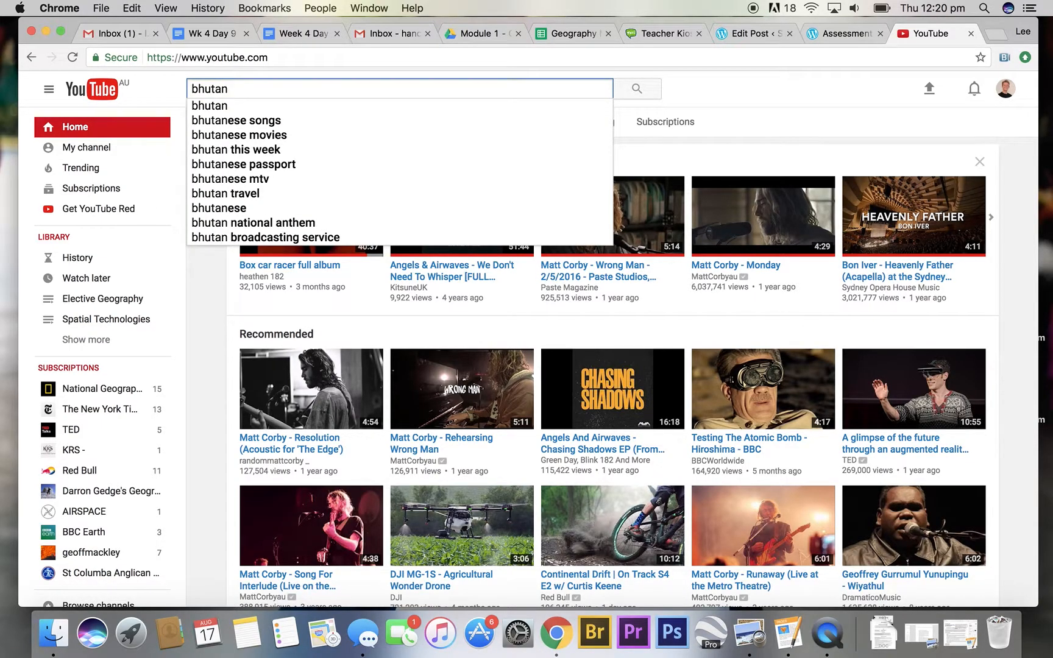
key("Return")
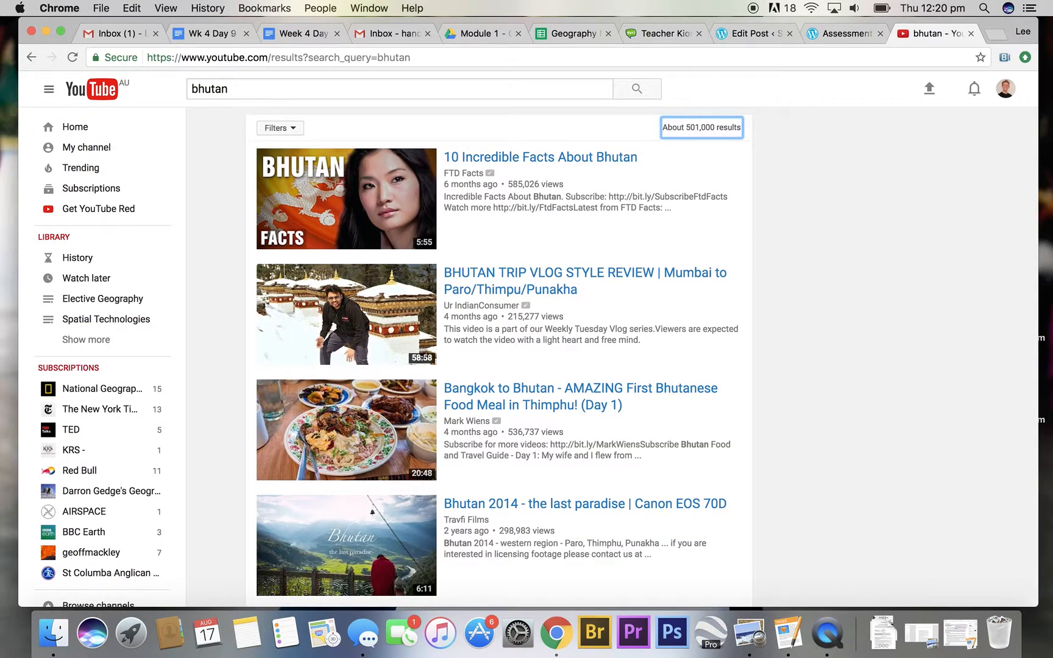
scroll(689, 459, "down", 2)
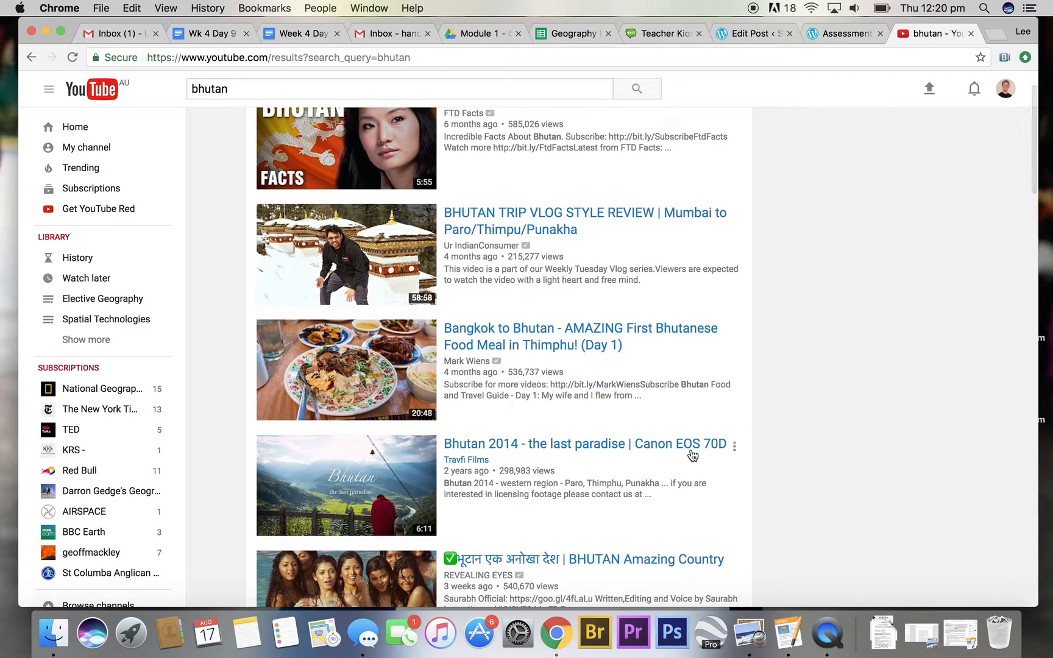
left_click(693, 451)
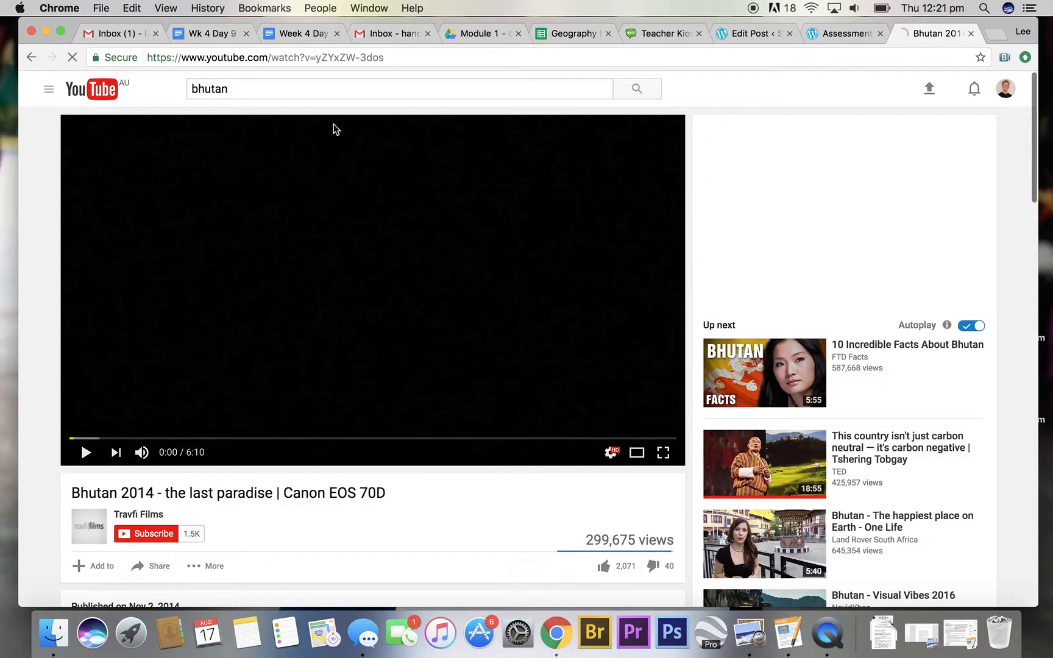
Play the Bhutan video, skip ahead to about 2:53 to sample its footage, and pause it
left_click(395, 63)
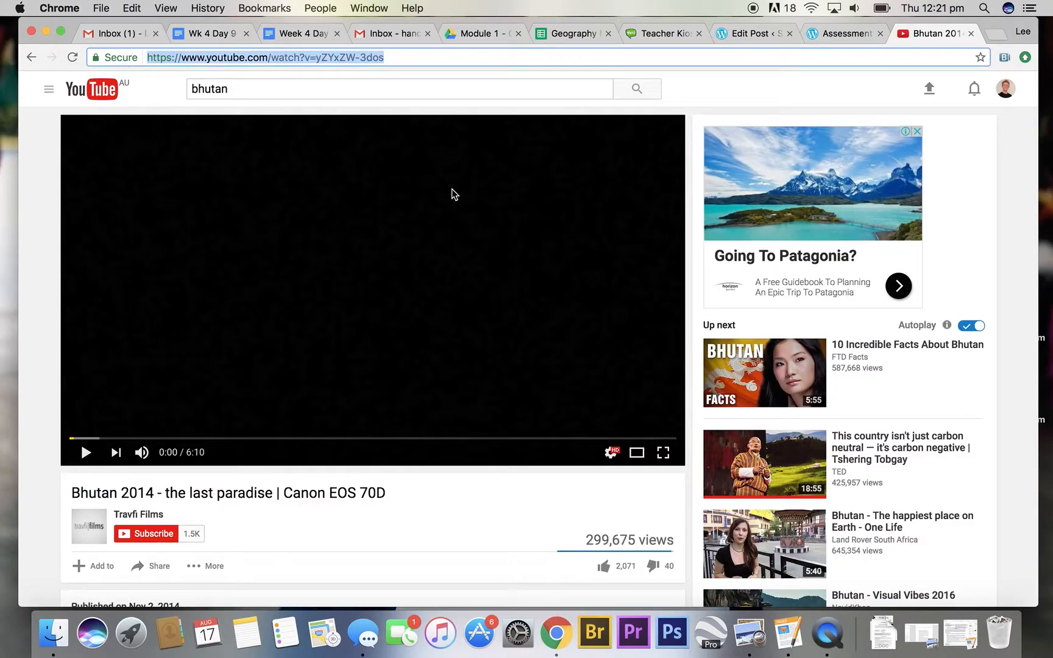
left_click(87, 453)
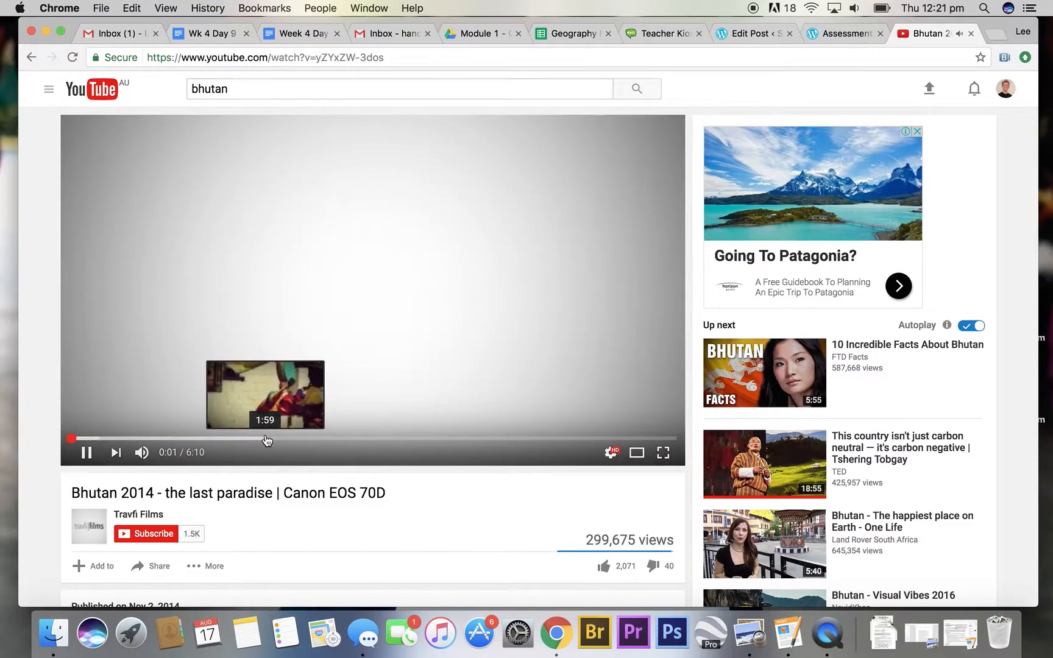
left_click(266, 438)
left_click(352, 438)
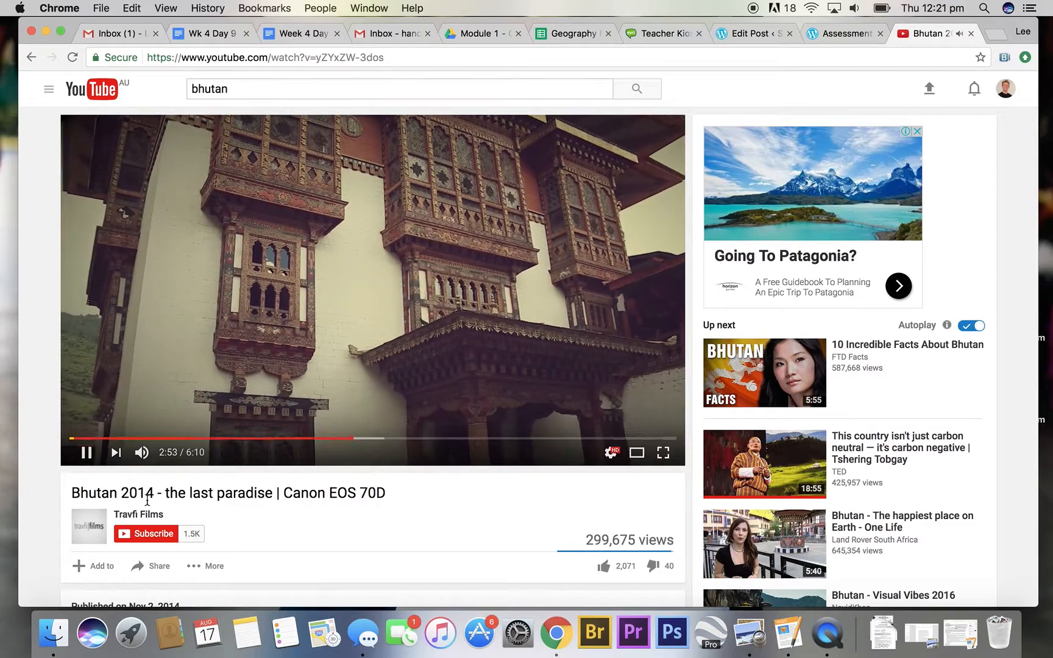
left_click(86, 453)
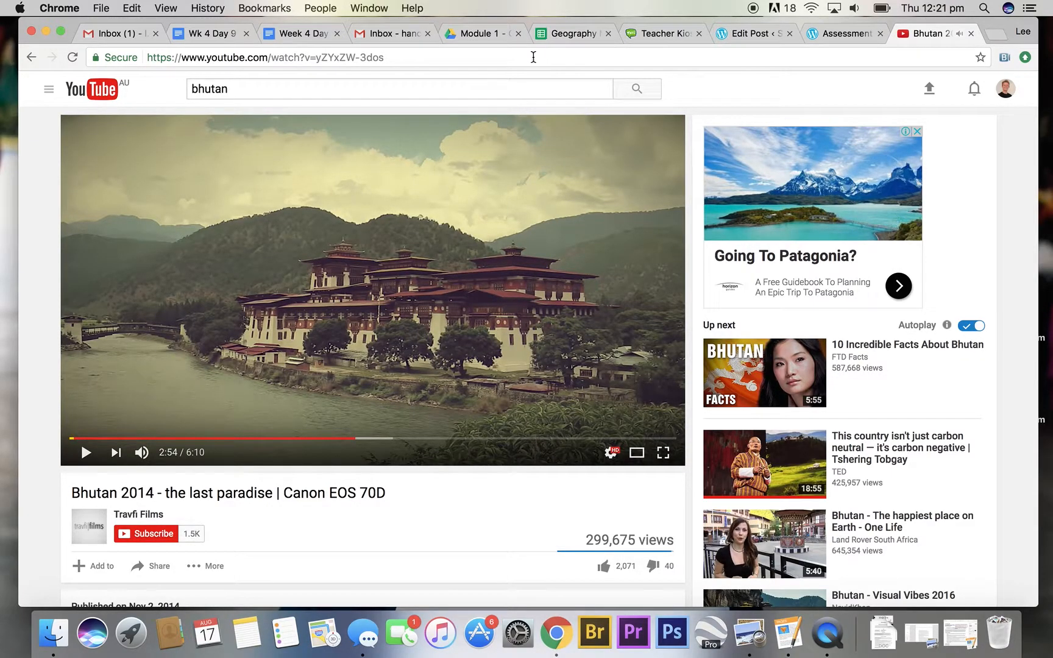
Copy the Bhutan video's web address and paste it into the WordPress post below "Unit description" to embed the video
left_click(444, 54)
key("super+c")
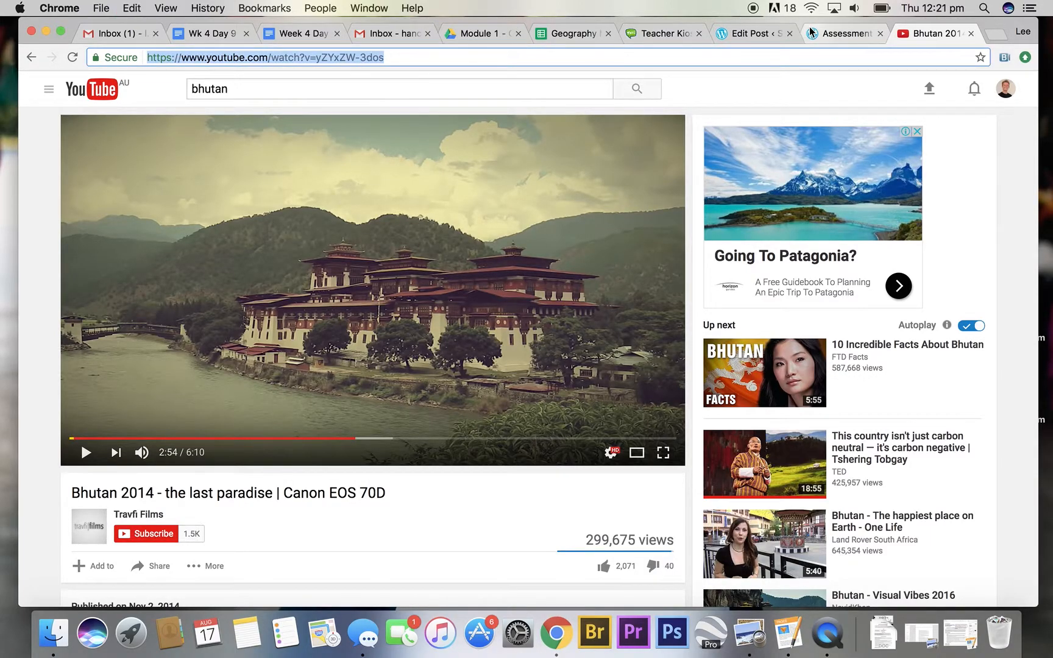
left_click(845, 33)
left_click(723, 36)
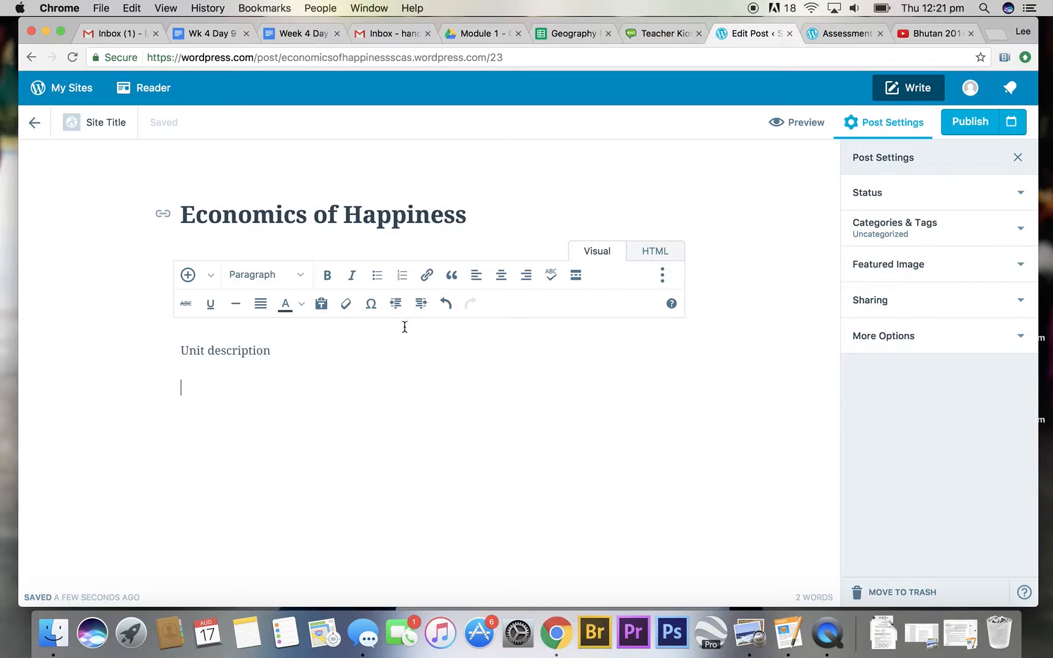
key("super+v")
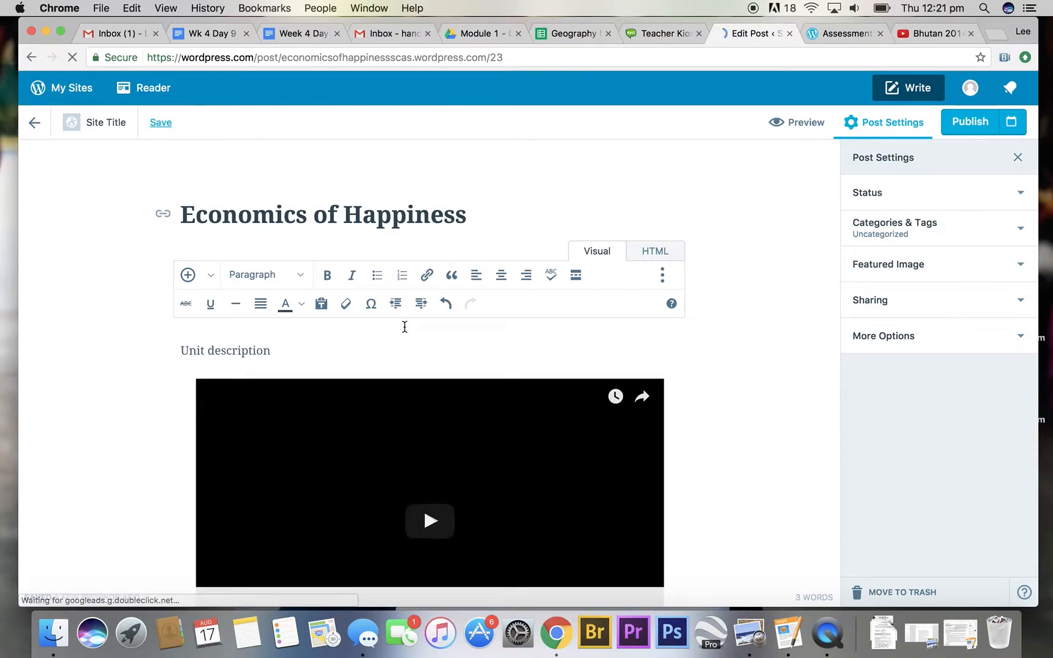
Add a colon after "Unit description" above the embedded video
scroll(705, 473, "down", 2)
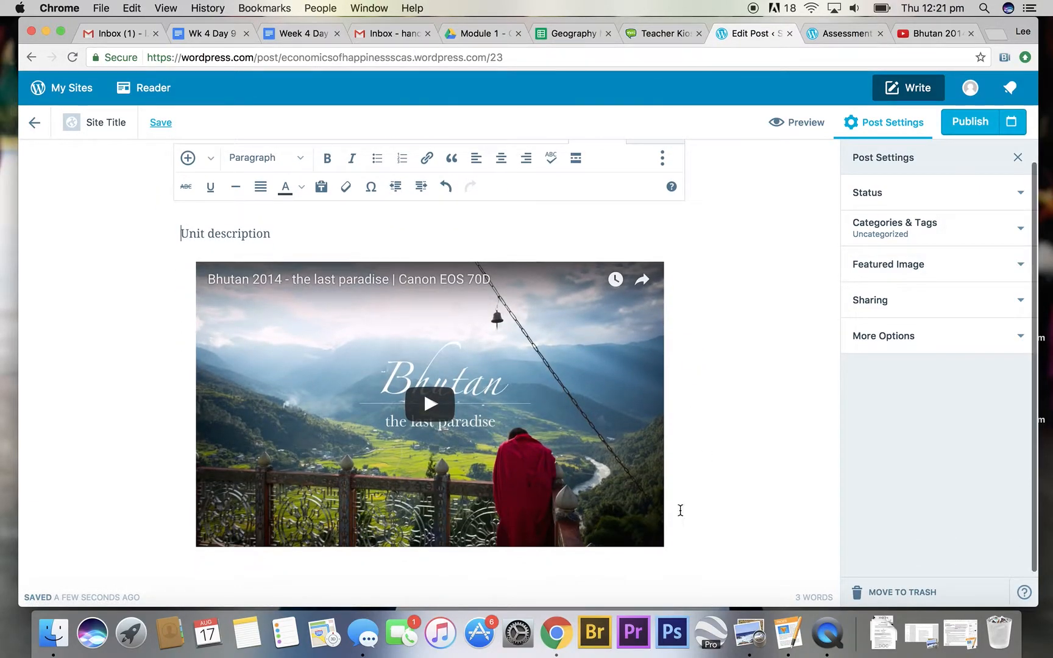
left_click(678, 529)
key("Right")
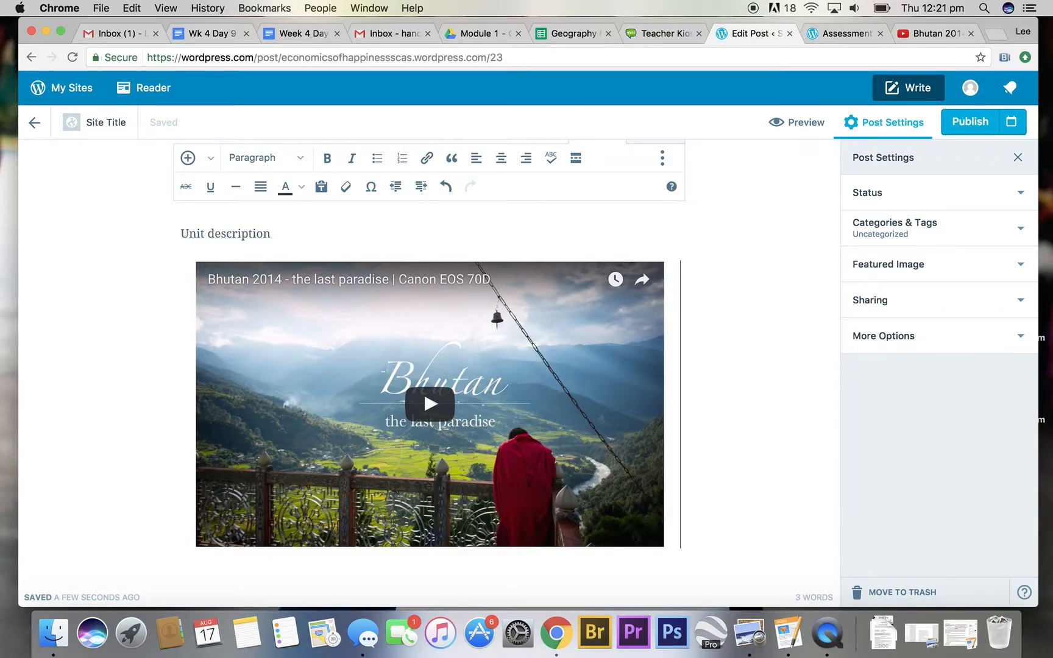
left_click(287, 234)
type(":")
scroll(665, 252, "up", 3)
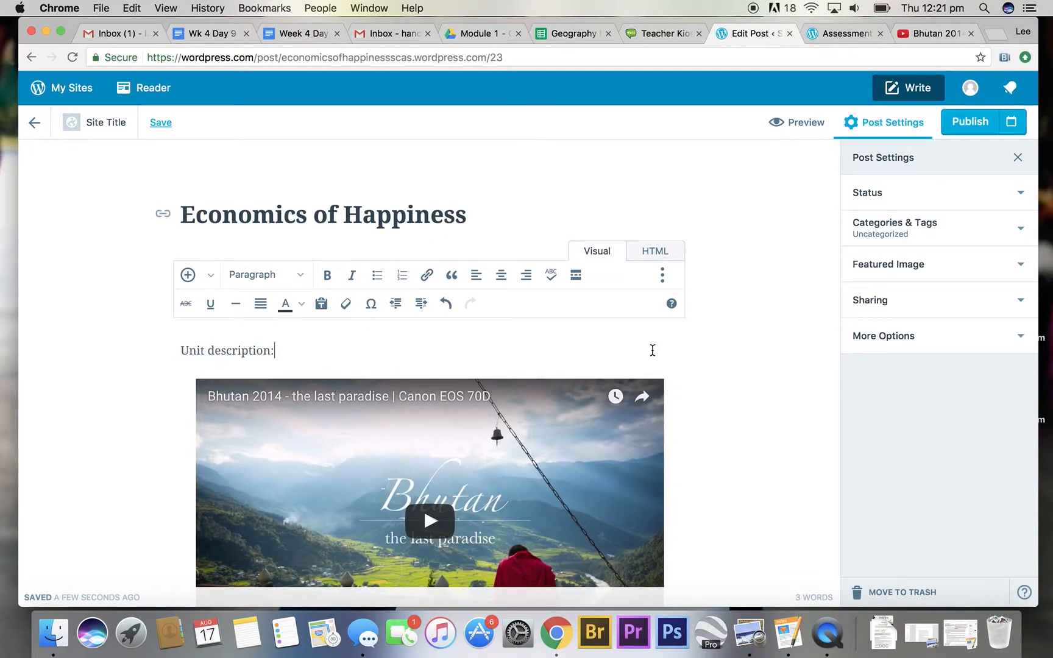
Preview the post in the tablet layout and examine the header, widget area, post title and embedded video
scroll(675, 350, "down", 1)
scroll(674, 349, "up", 1)
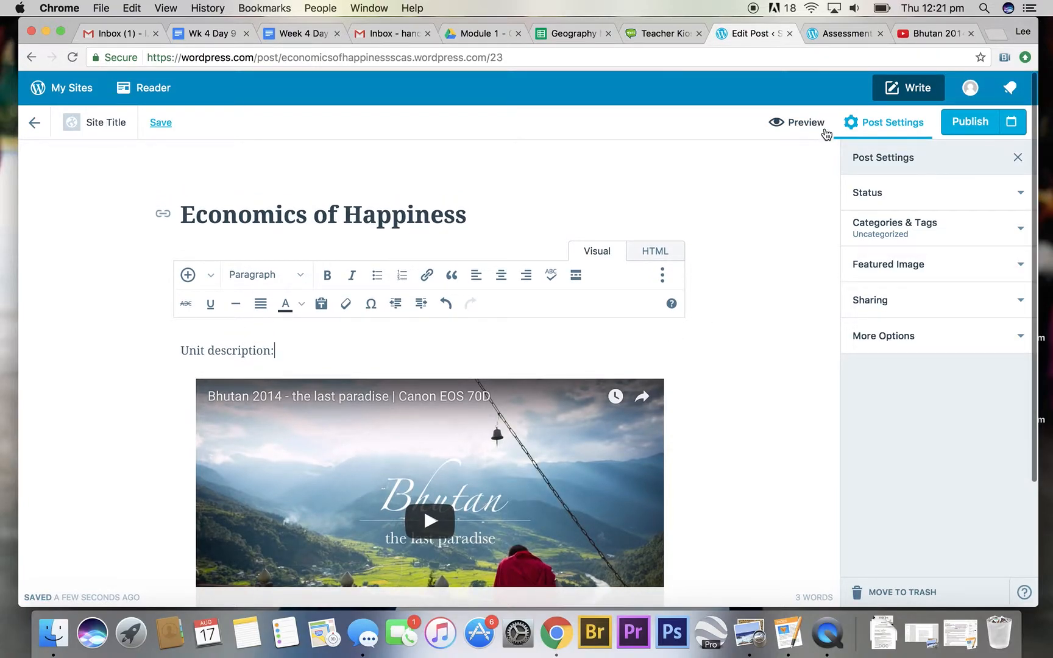
scroll(708, 465, "down", 1)
scroll(705, 465, "up", 1)
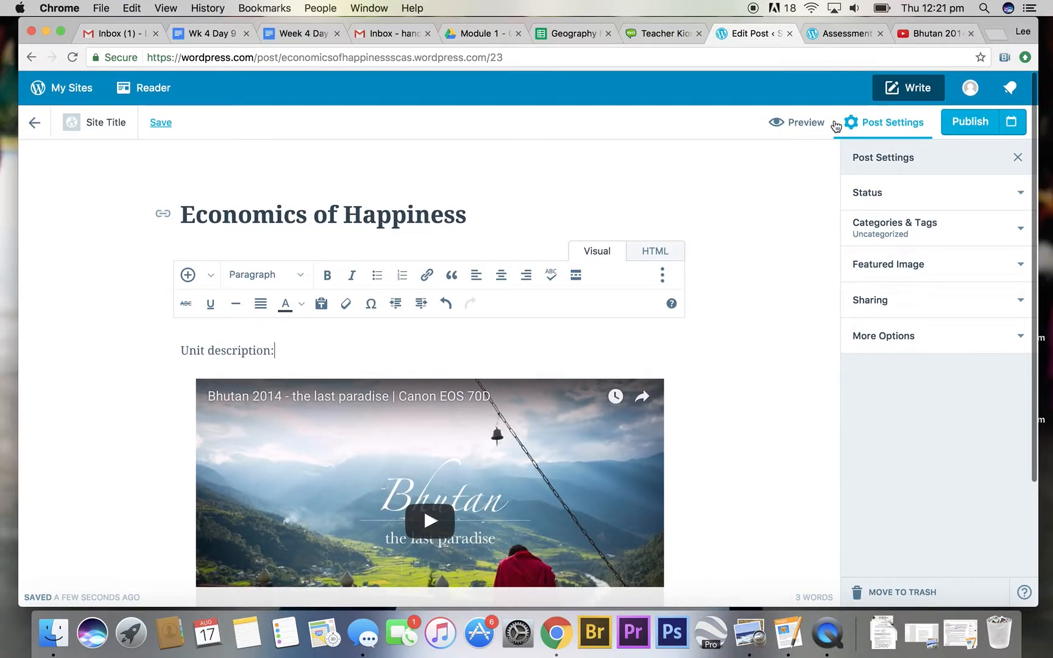
left_click(794, 124)
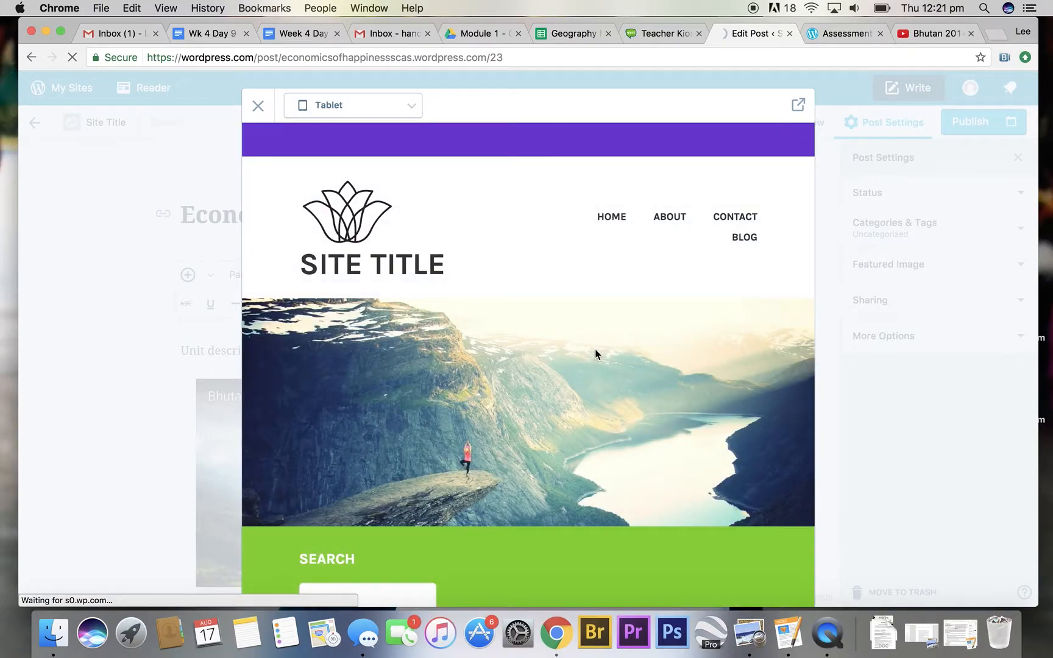
scroll(595, 353, "down", 10)
scroll(597, 355, "up", 3)
scroll(596, 355, "down", 4)
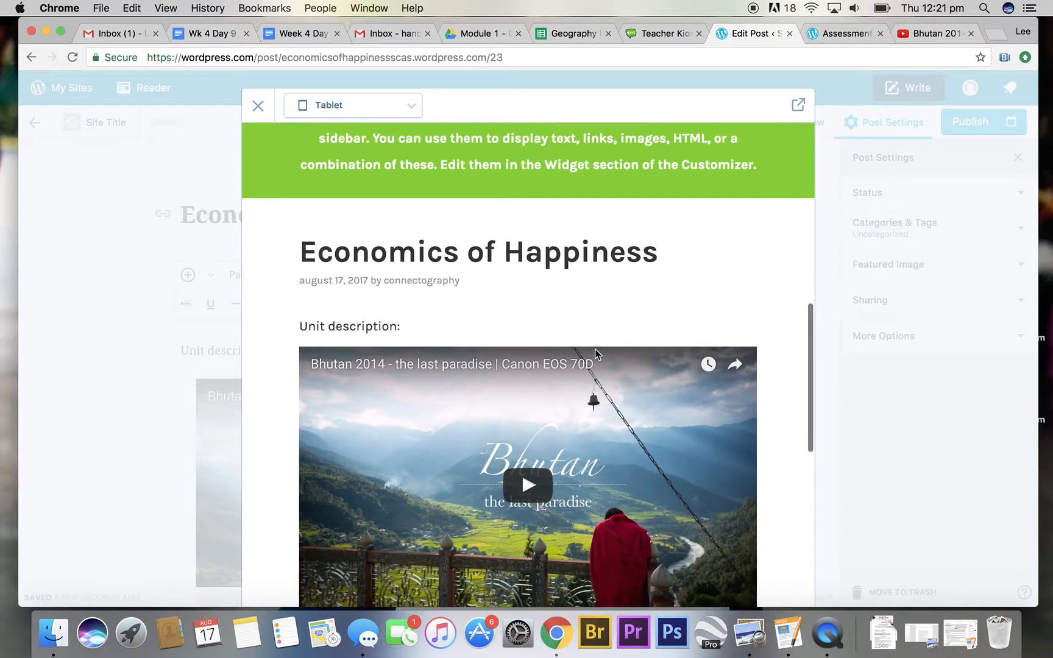
scroll(596, 355, "up", 1)
scroll(596, 355, "up", 7)
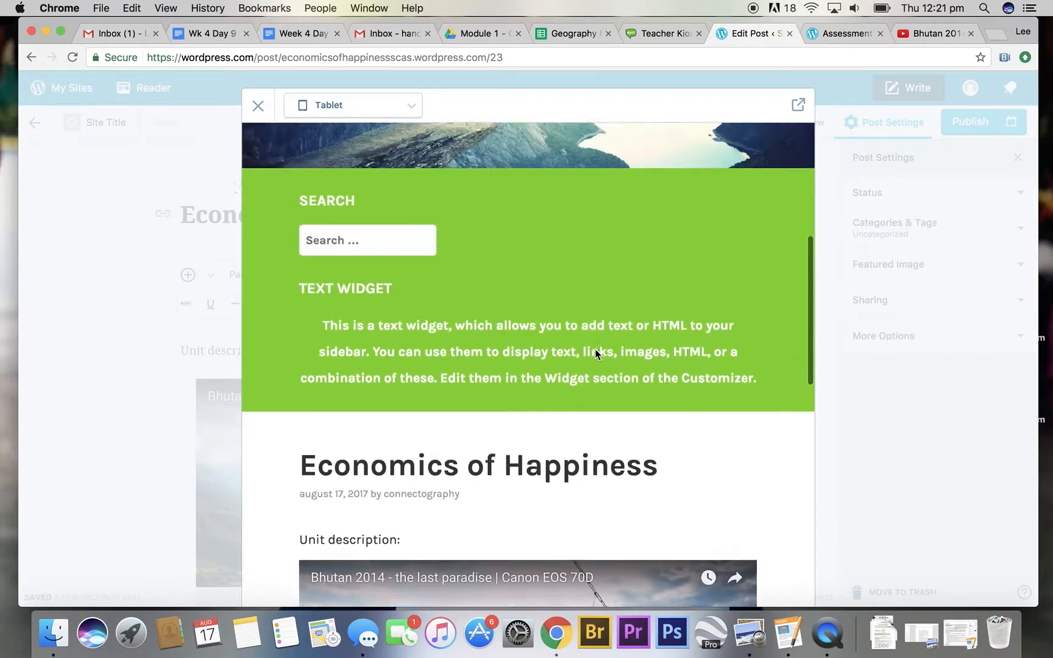
scroll(542, 386, "up", 3)
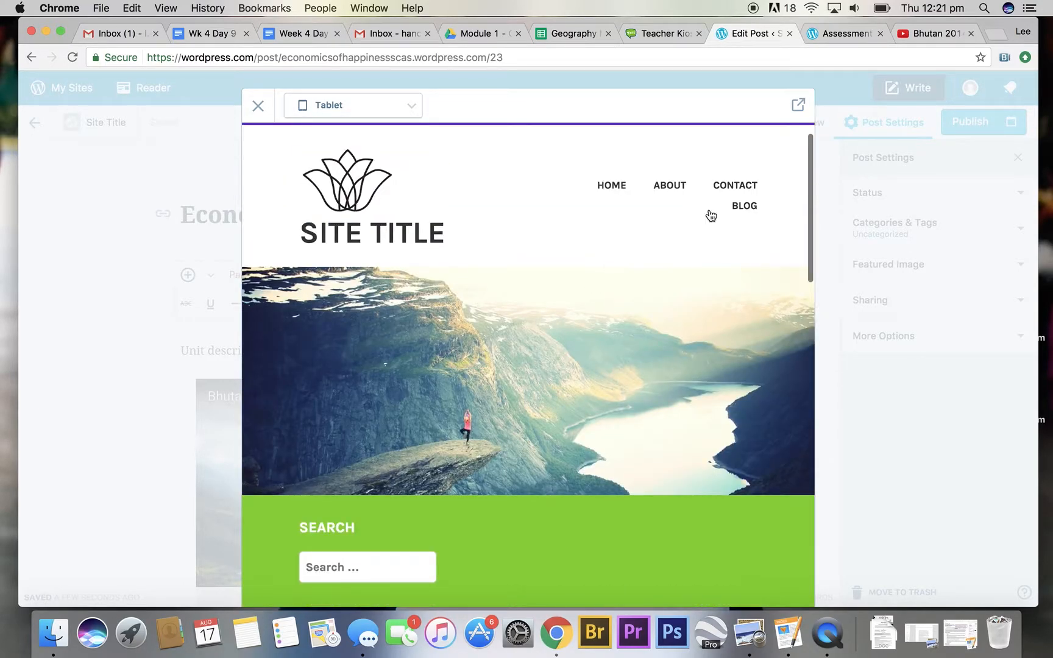
scroll(608, 329, "down", 4)
scroll(607, 332, "down", 2)
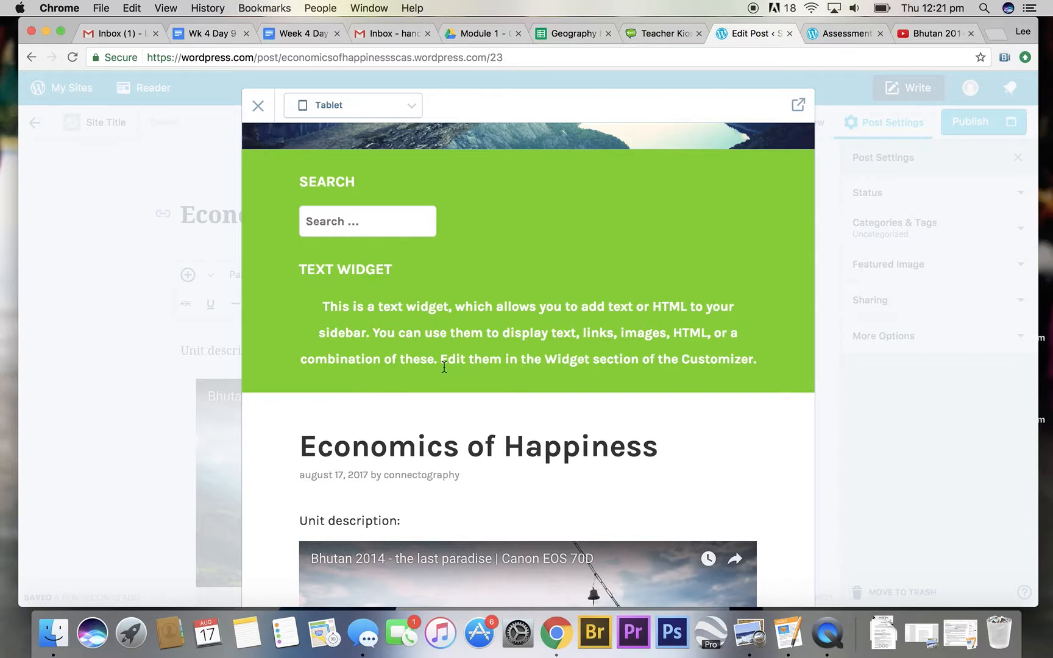
scroll(447, 348, "up", 6)
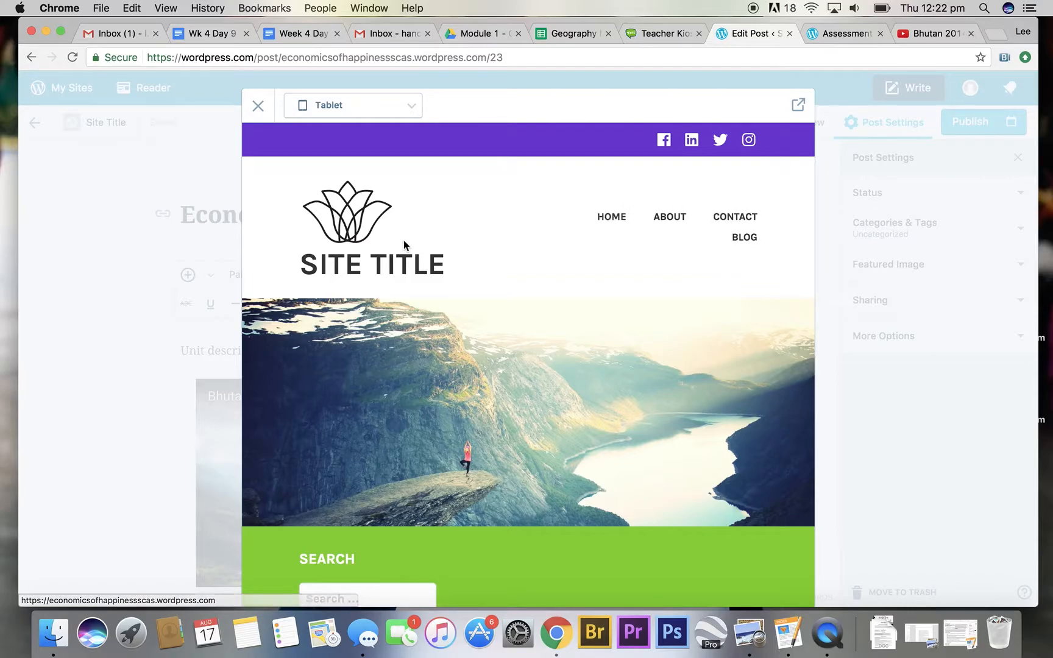
Switch the post preview to the Desktop layout and look over the page
left_click(331, 119)
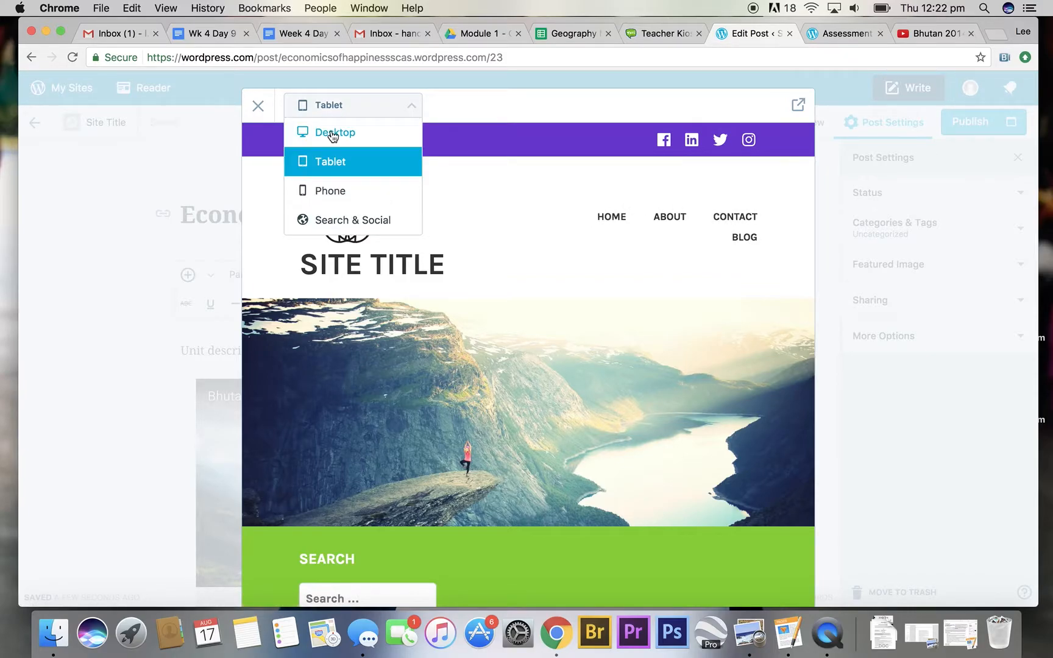
left_click(332, 133)
scroll(438, 489, "down", 10)
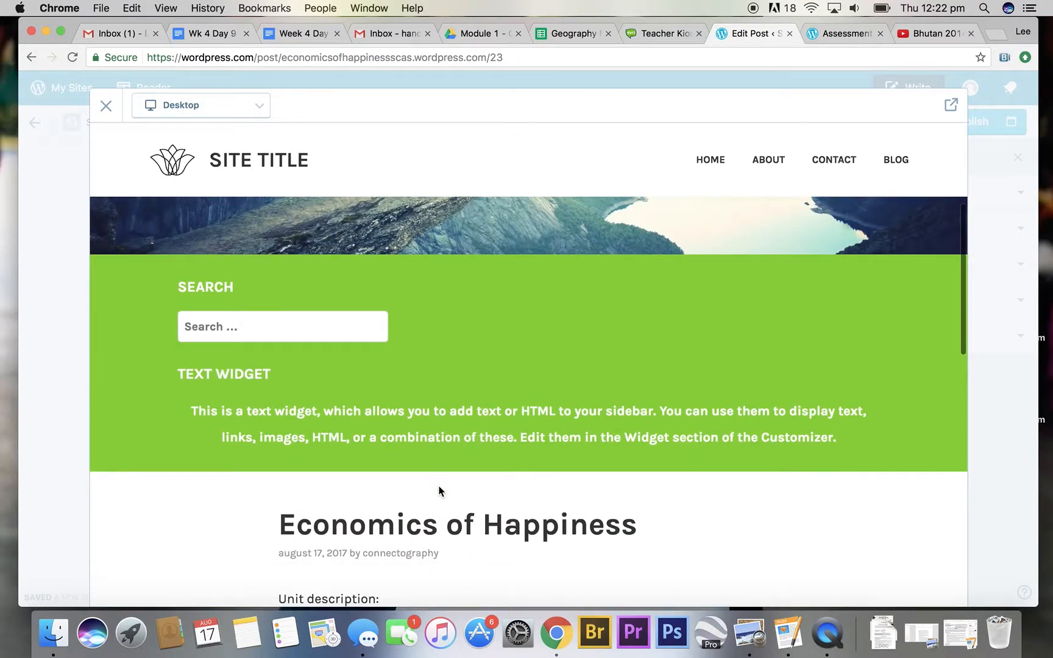
scroll(437, 489, "up", 10)
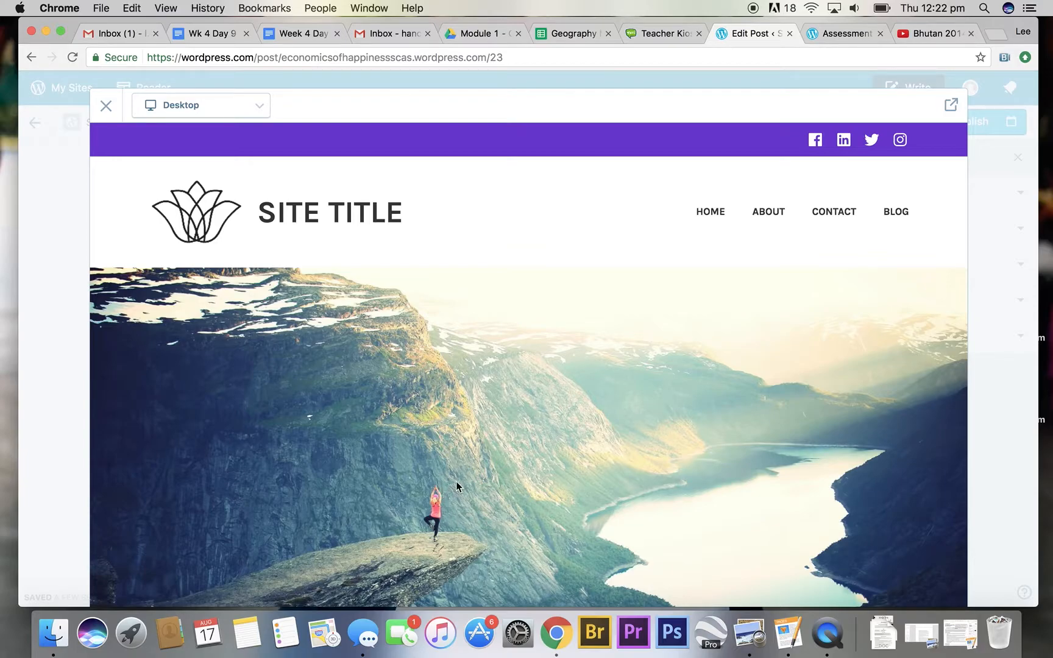
Examine the header image, widget area and post content in the desktop preview of the post
scroll(469, 485, "down", 10)
scroll(469, 485, "up", 6)
scroll(470, 485, "up", 5)
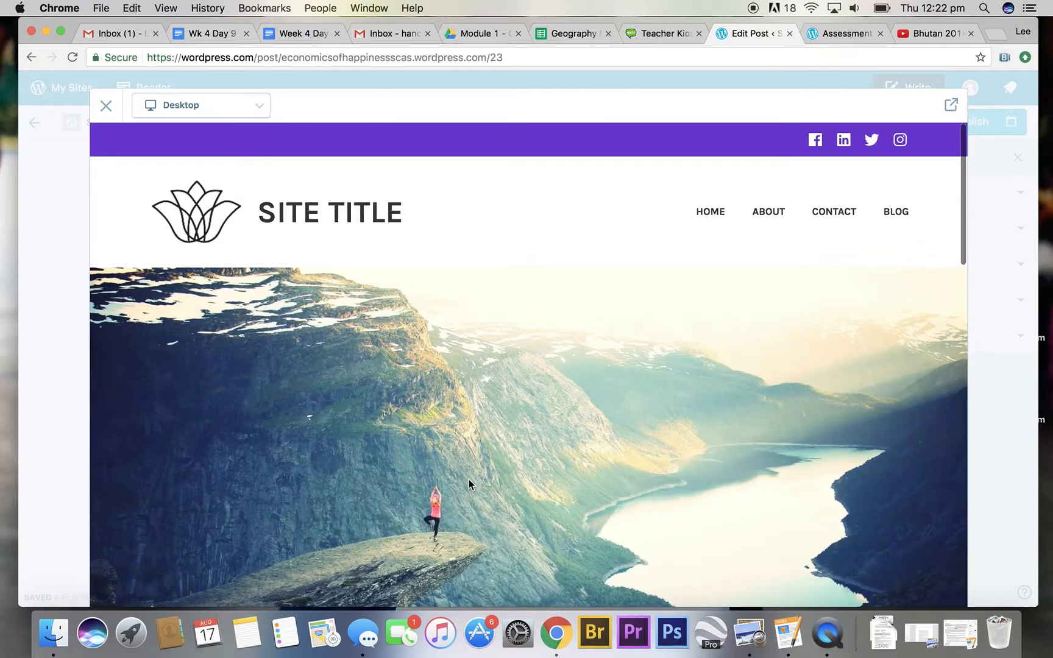
scroll(436, 427, "down", 5)
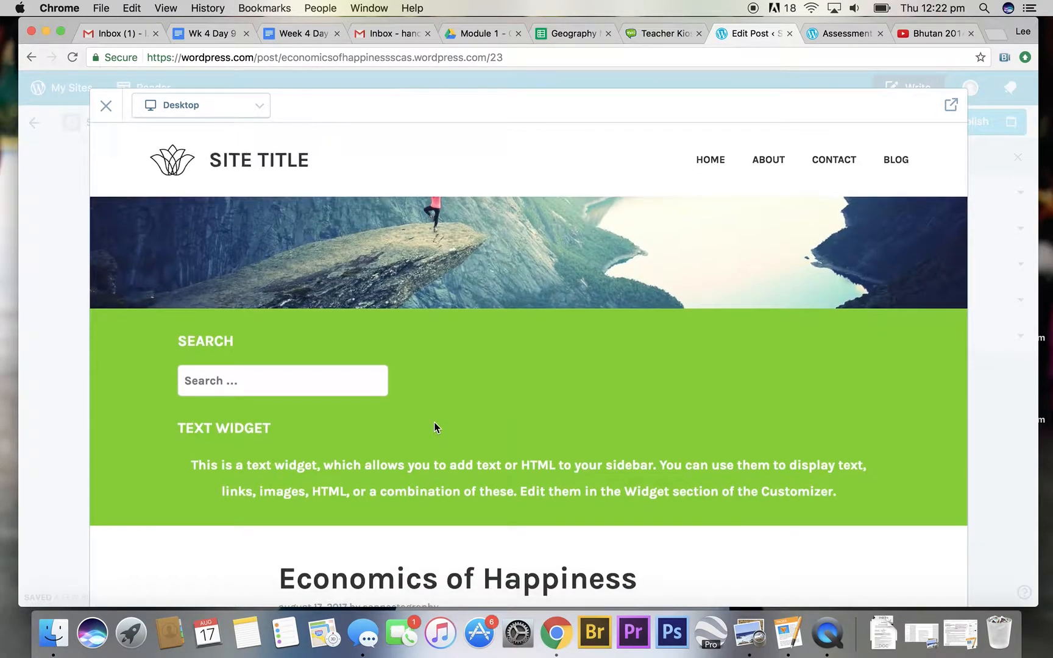
scroll(435, 427, "up", 3)
scroll(435, 428, "down", 5)
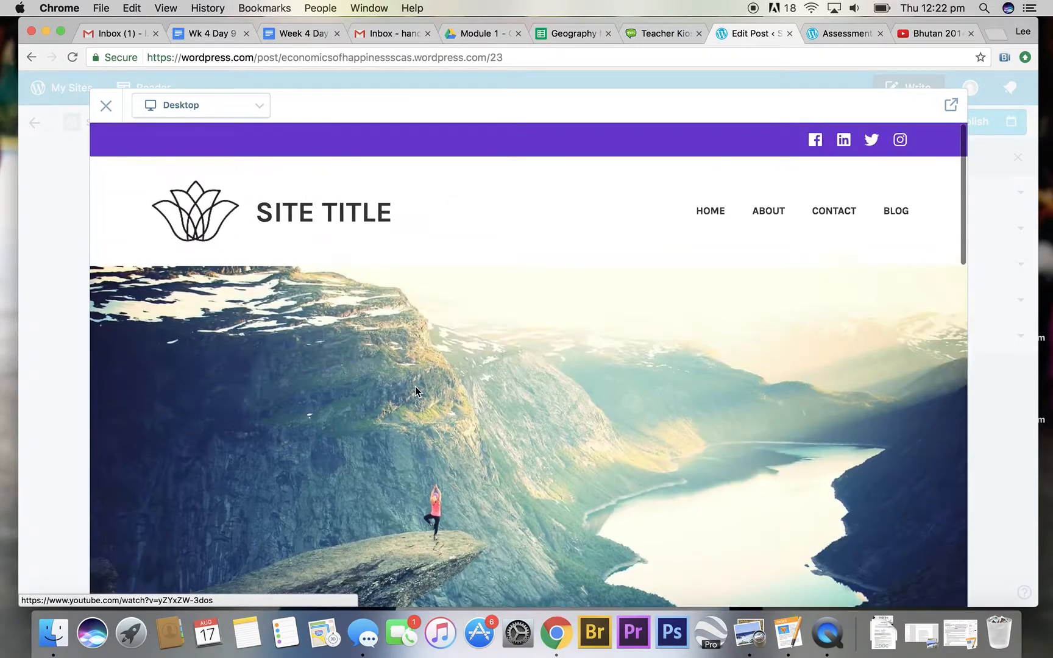
Close the preview, publish the Economics of Happiness post and return to the blog posts list
left_click(107, 107)
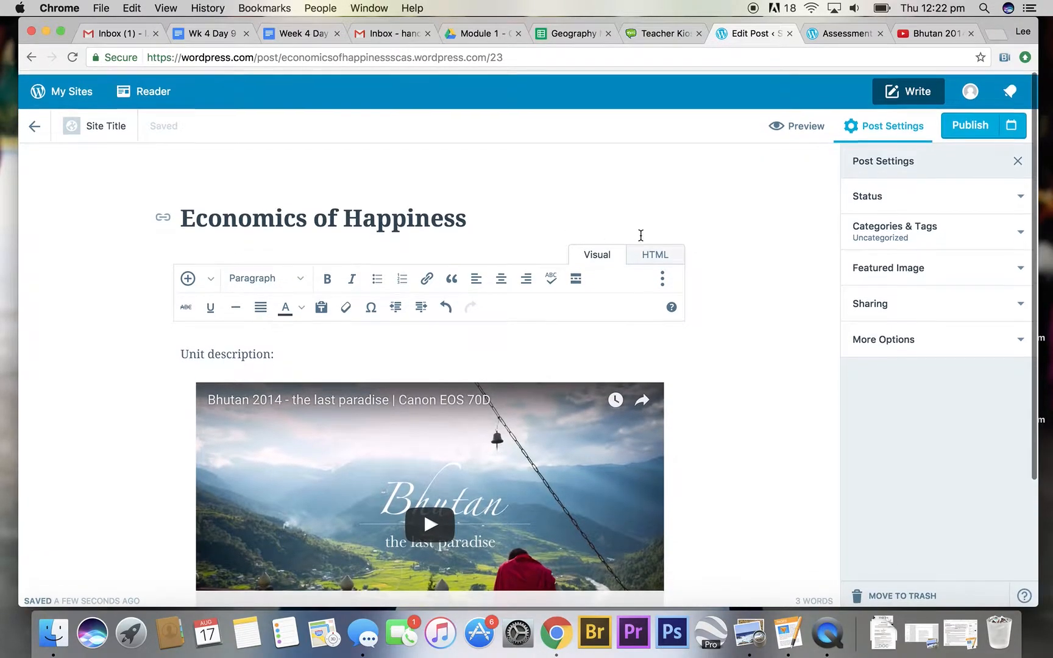
left_click(965, 131)
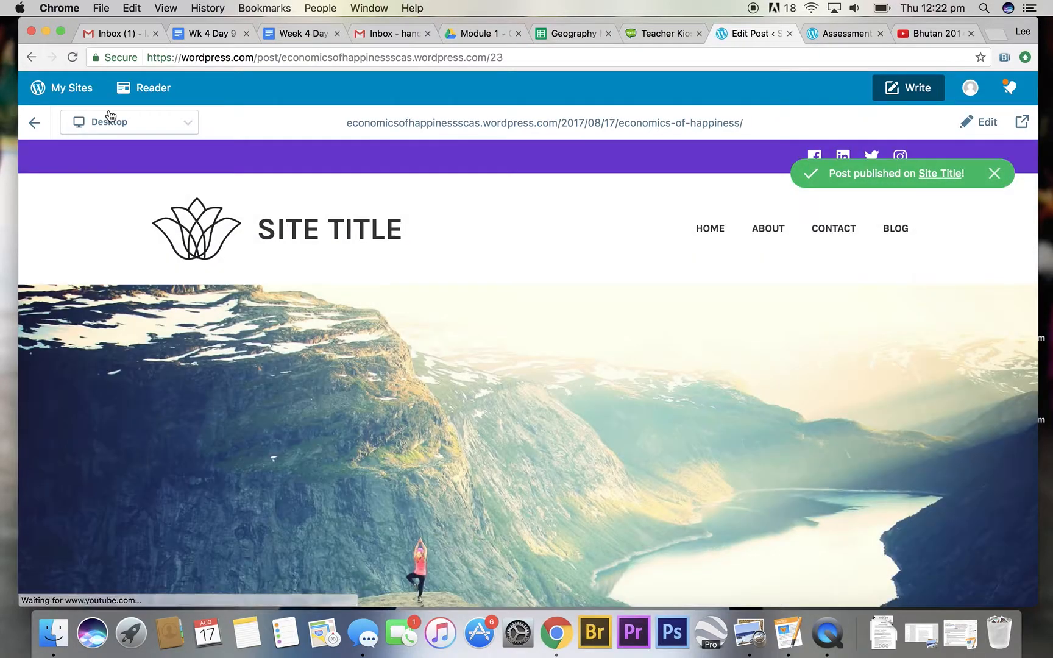
left_click(35, 124)
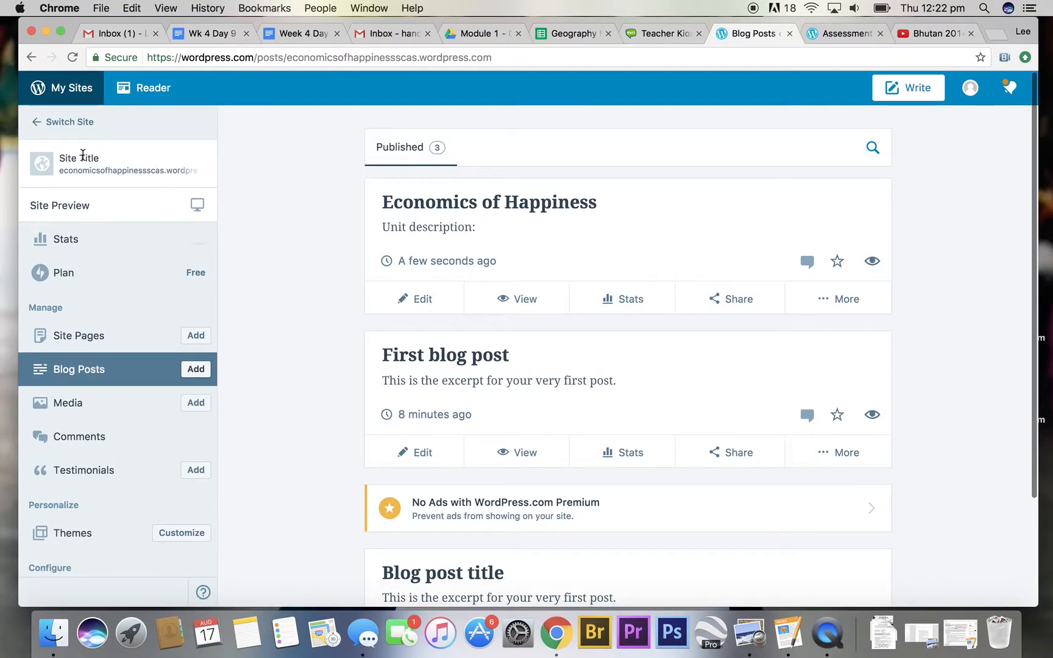
Open the site's theme customizer and remove the lotus logo from the Site Identity settings
scroll(112, 349, "down", 3)
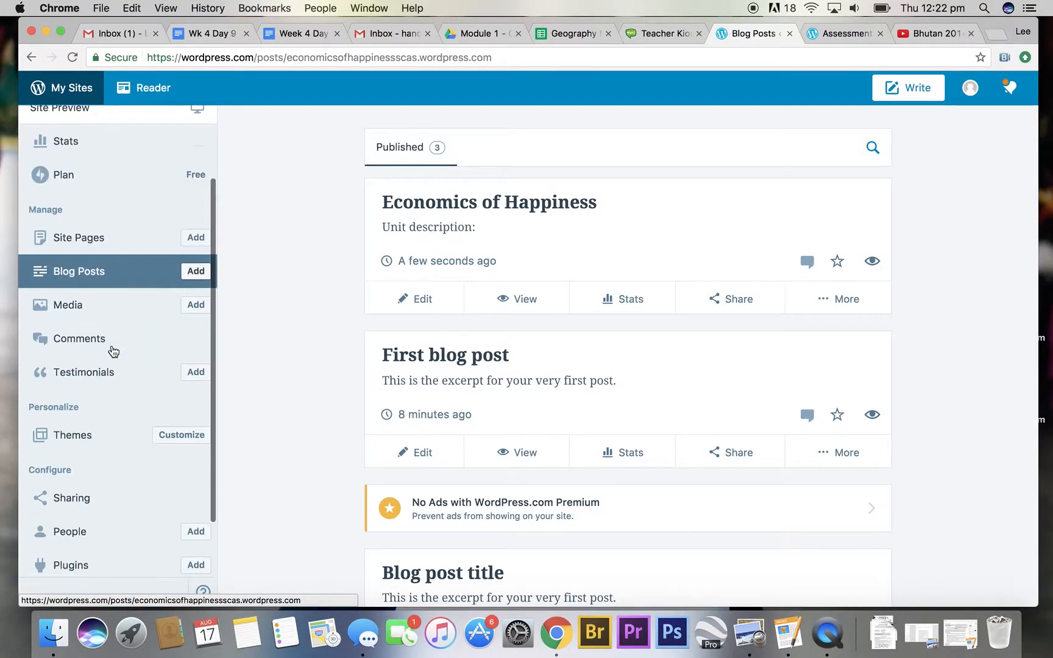
left_click(173, 436)
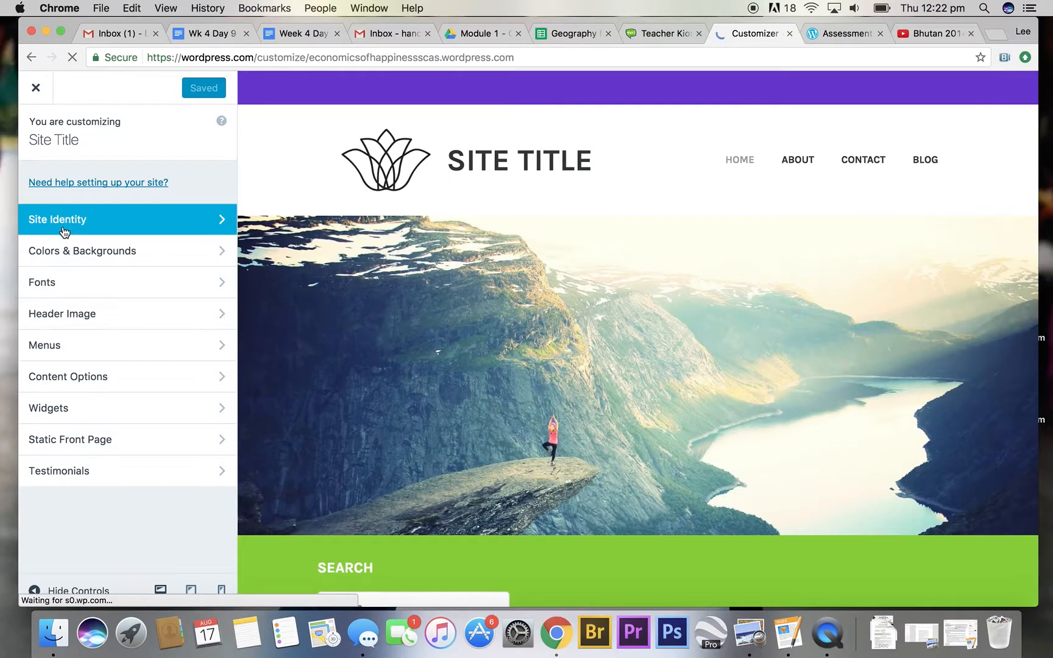
left_click(65, 221)
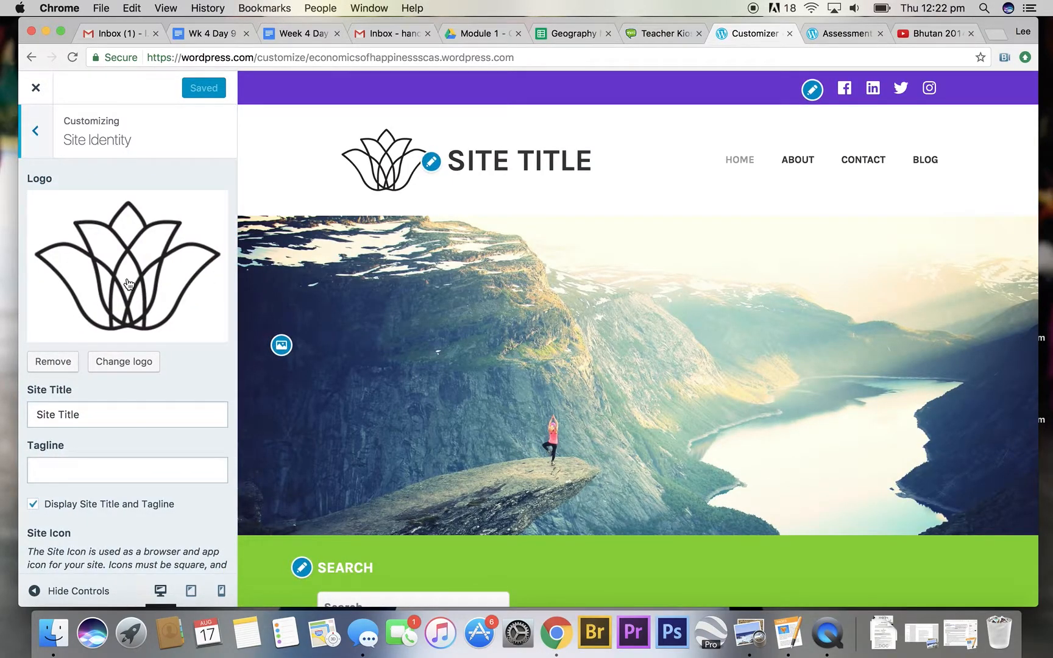
left_click(63, 363)
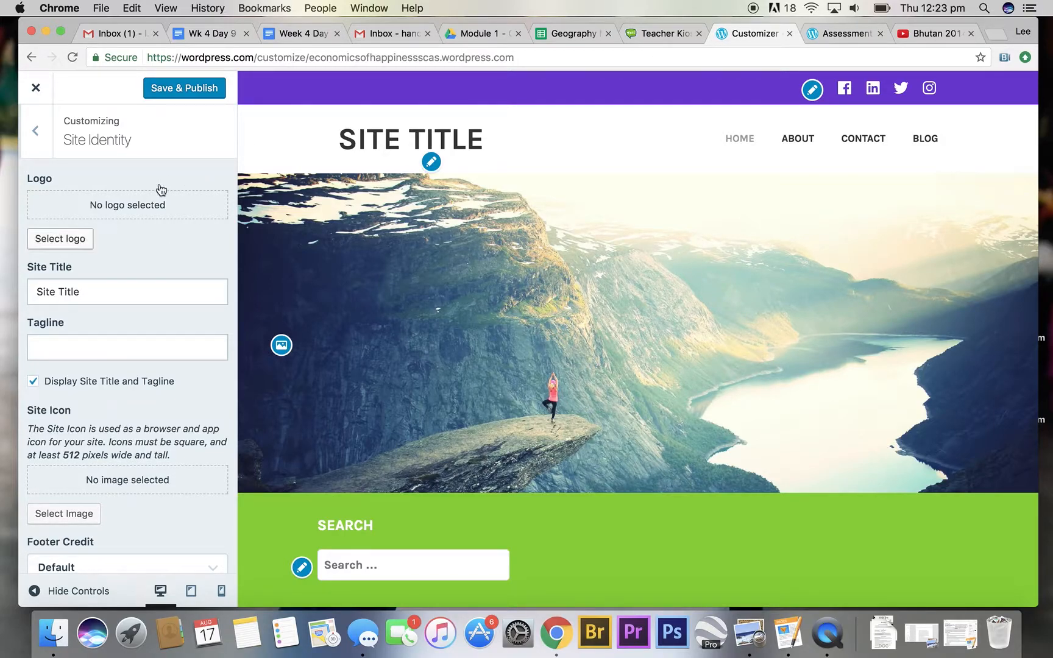
left_click(69, 239)
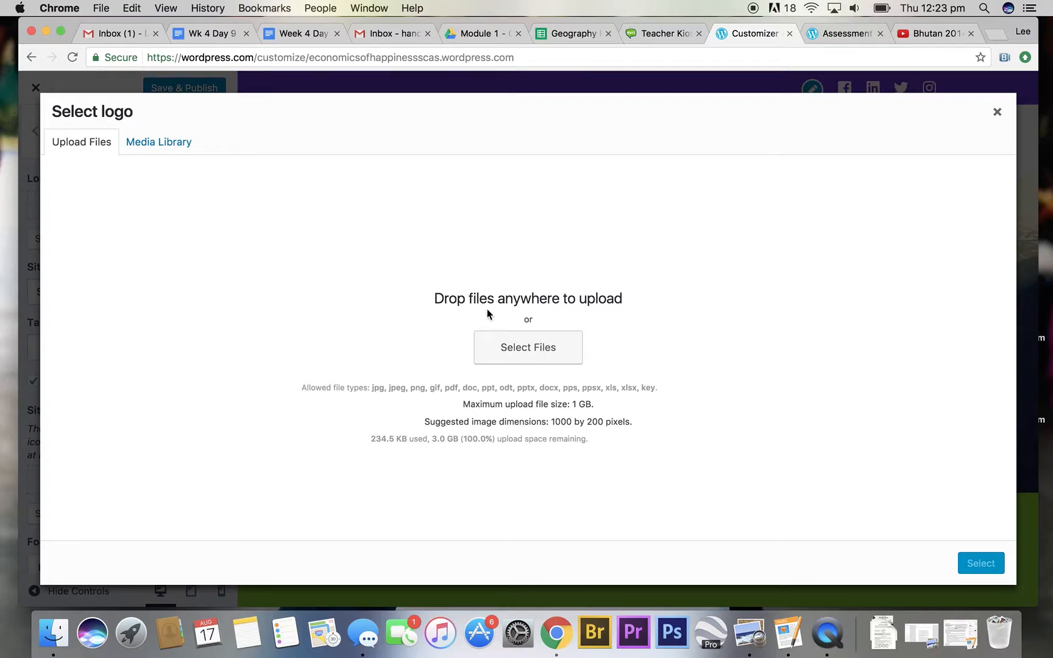
left_click(561, 363)
left_click(998, 115)
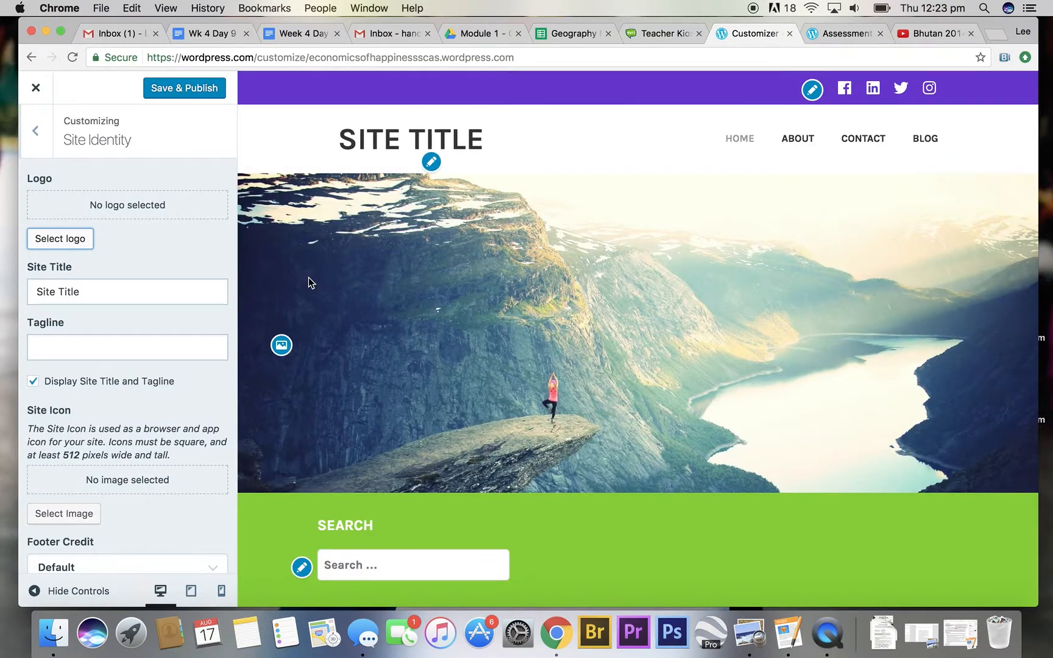
Set the site title to "Economics Of Happiness" in the Site Identity settings
left_click(95, 285)
key("super+a")
key("BackSpace")
type("Economics Of Happi")
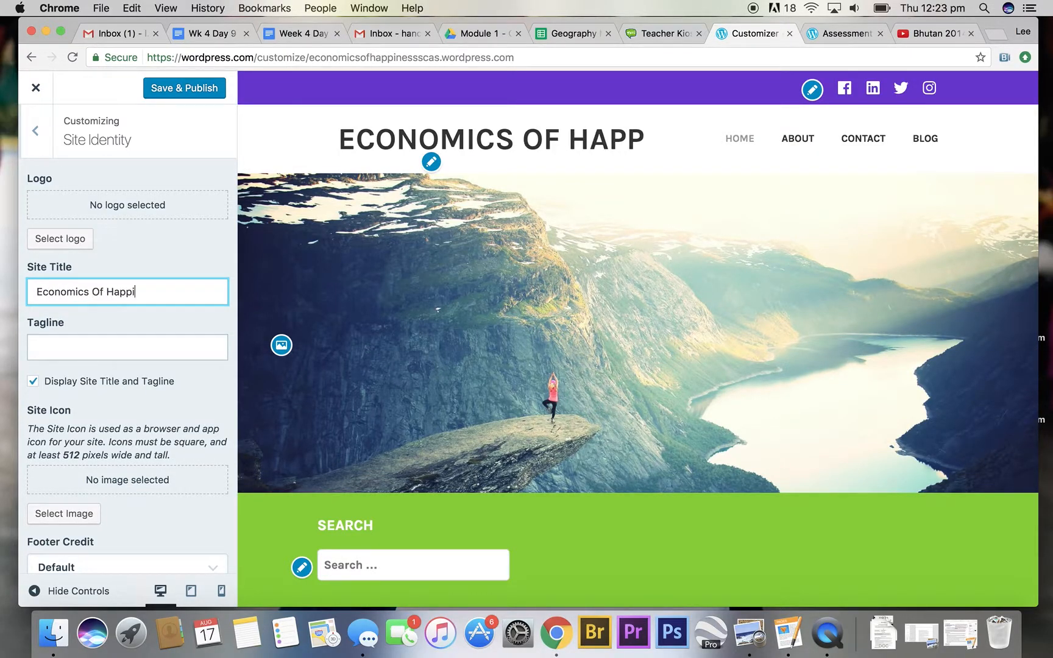
type("ness")
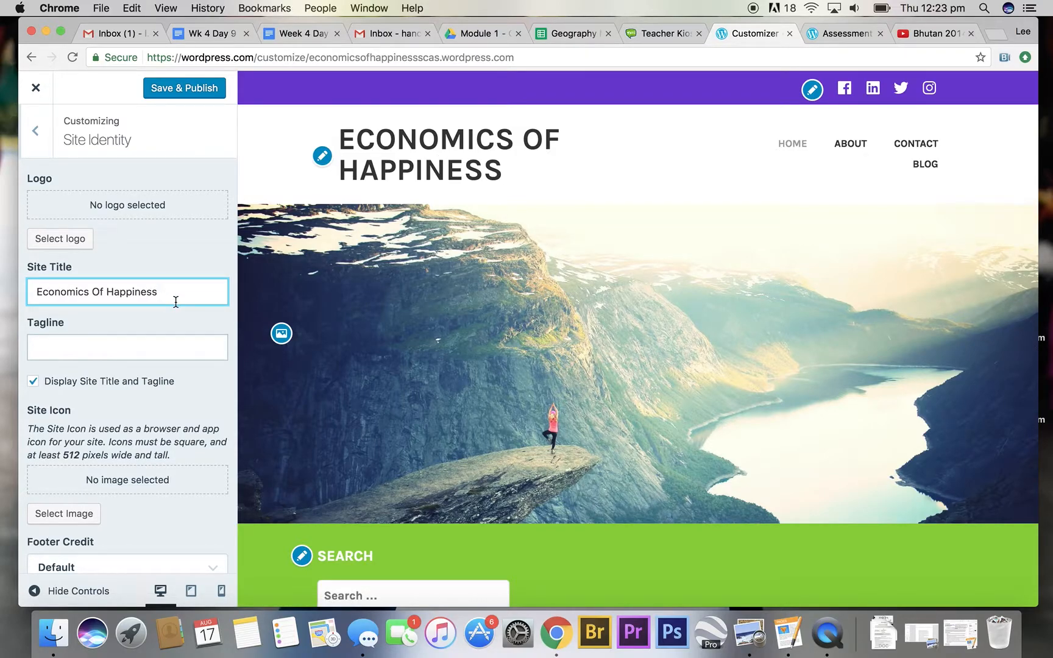
scroll(176, 304, "down", 1)
scroll(176, 306, "up", 1)
scroll(176, 308, "up", 1)
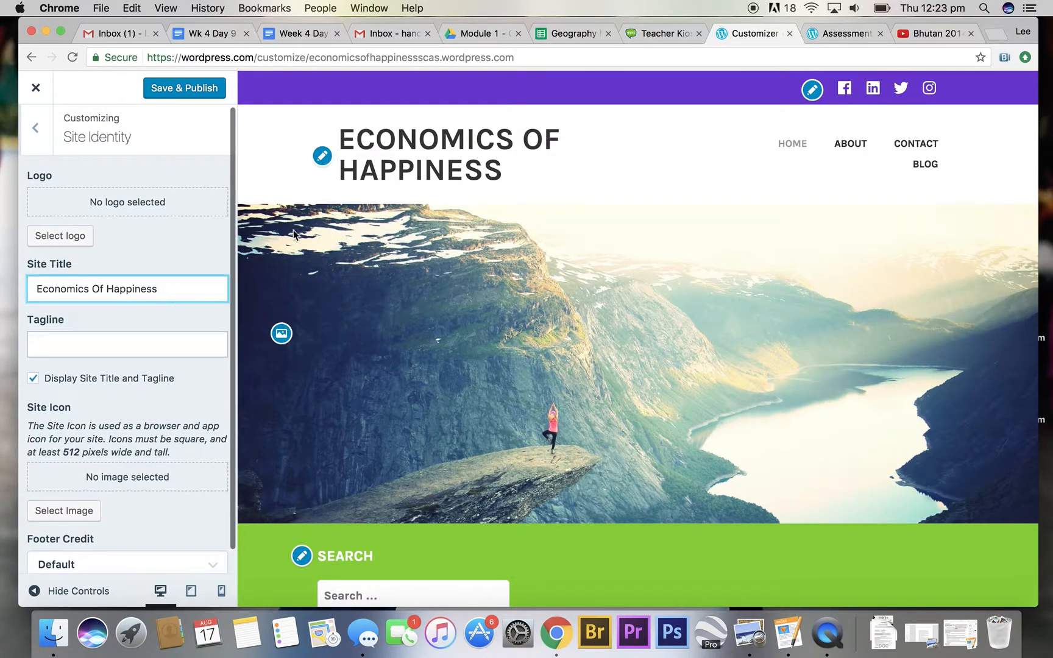
left_click(323, 158)
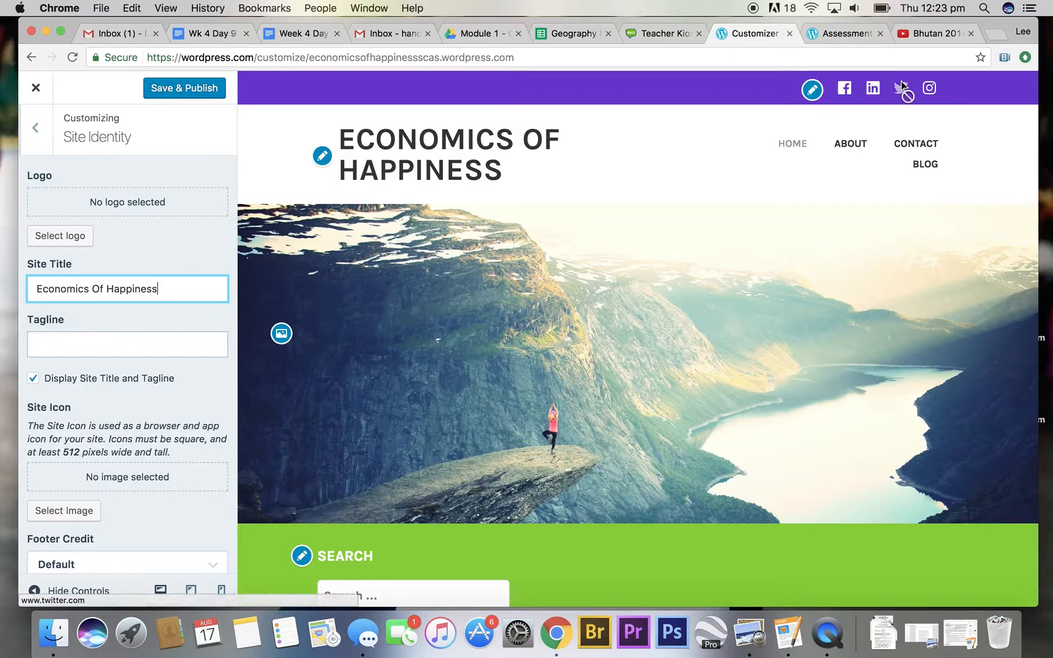
Open the Social Media menu from the site header for editing and examine the Instagram link's settings
left_click(812, 89)
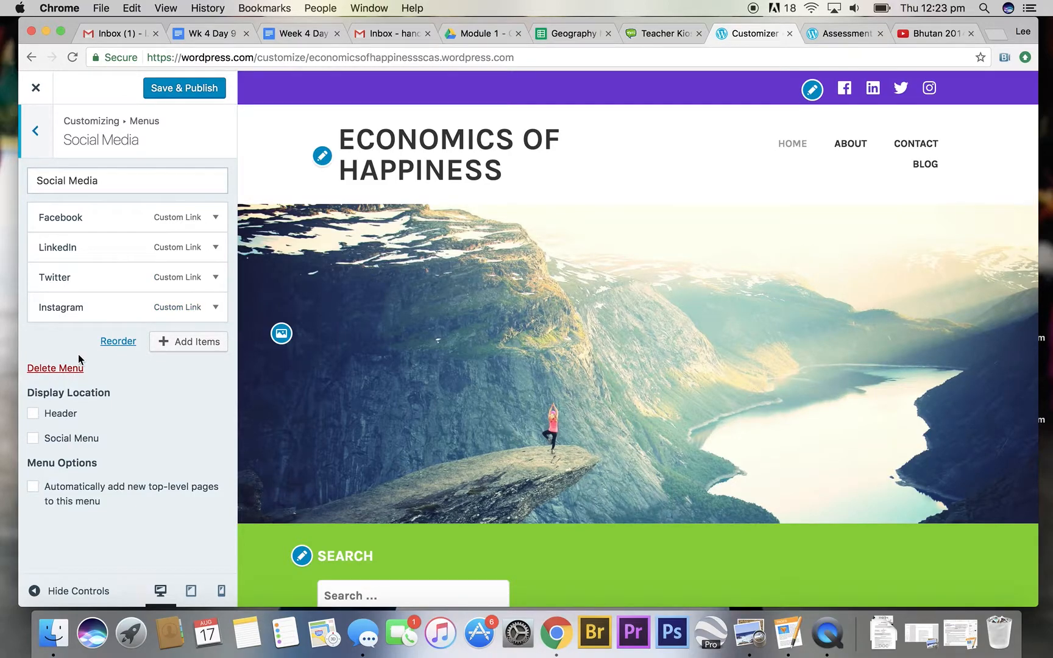
left_click(180, 308)
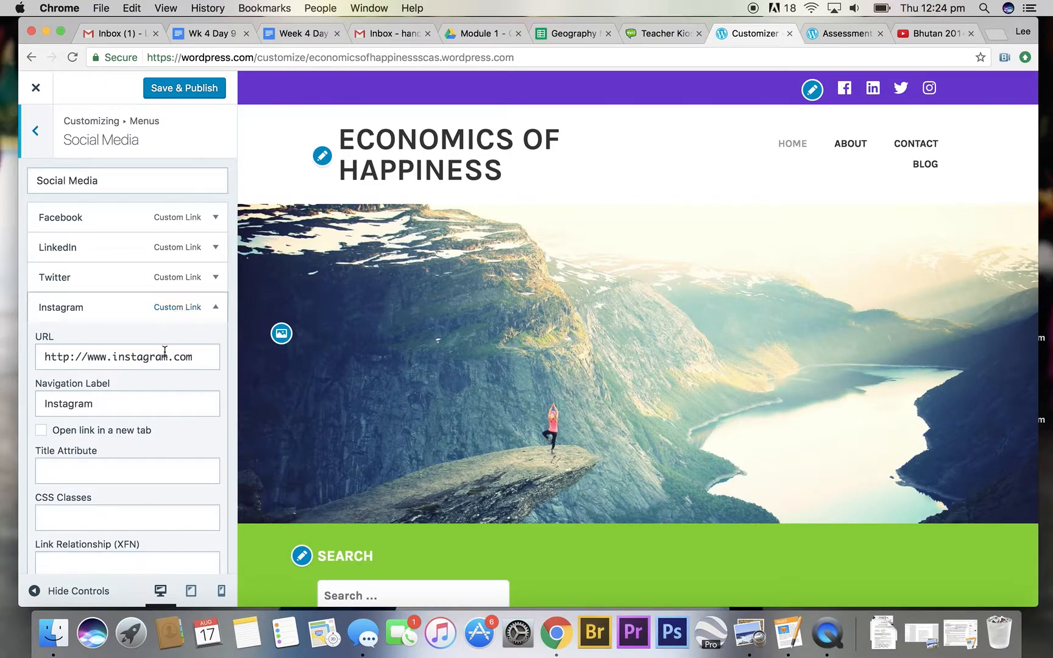
scroll(156, 383, "down", 5)
scroll(145, 414, "up", 2)
scroll(145, 411, "up", 3)
left_click(170, 305)
Examine the Twitter link's URL, label and other options in the Social Media menu
left_click(181, 279)
scroll(176, 315, "down", 1)
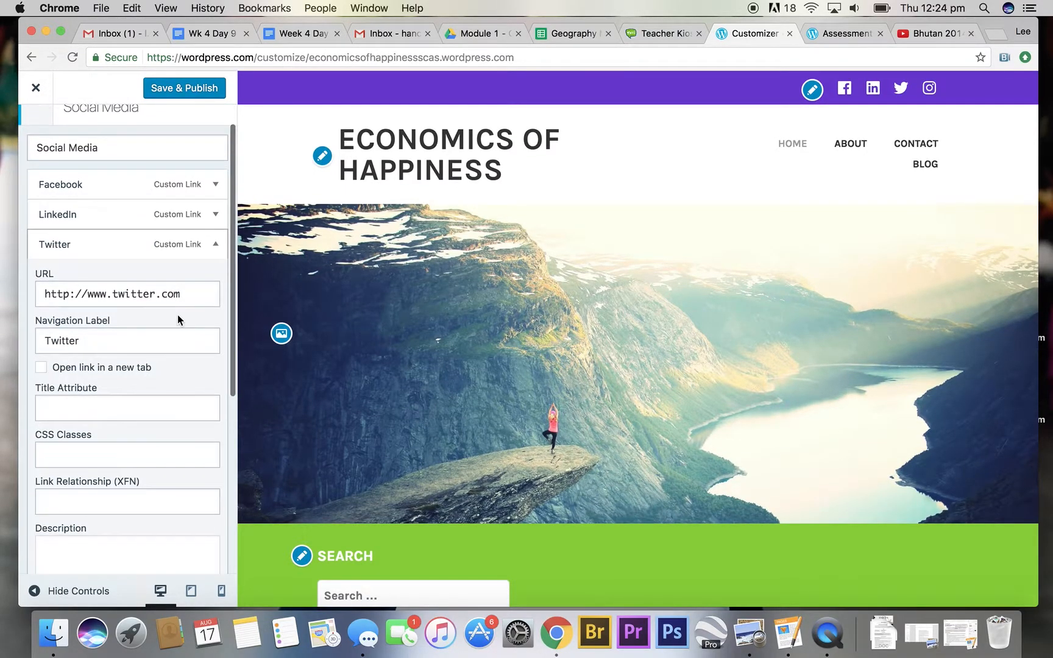
scroll(178, 314, "down", 1)
scroll(195, 369, "down", 2)
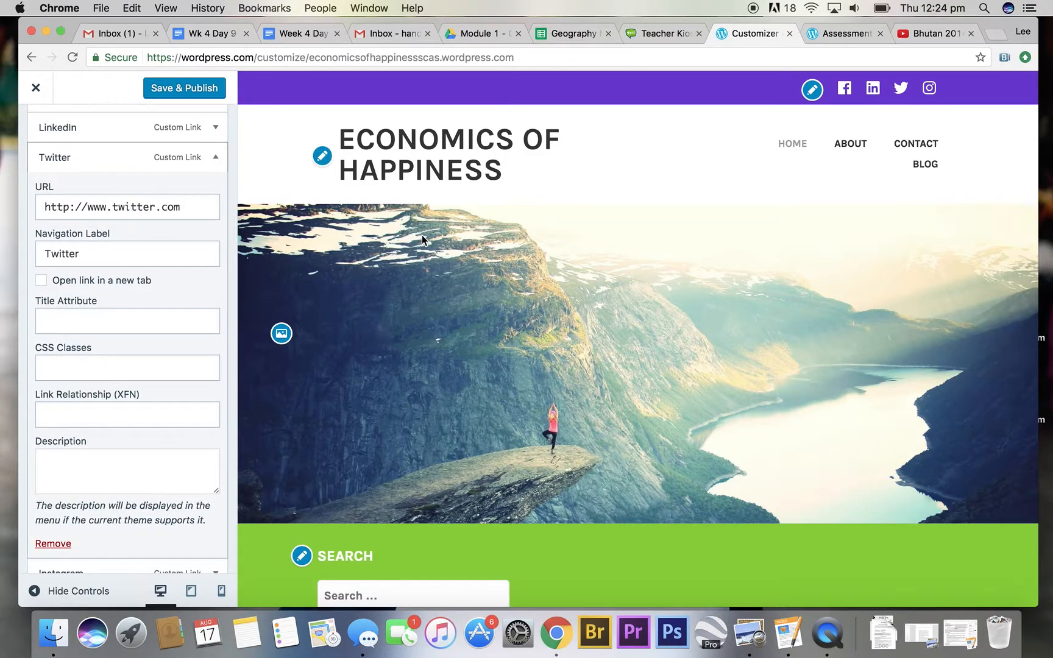
scroll(168, 253, "up", 3)
left_click(182, 251)
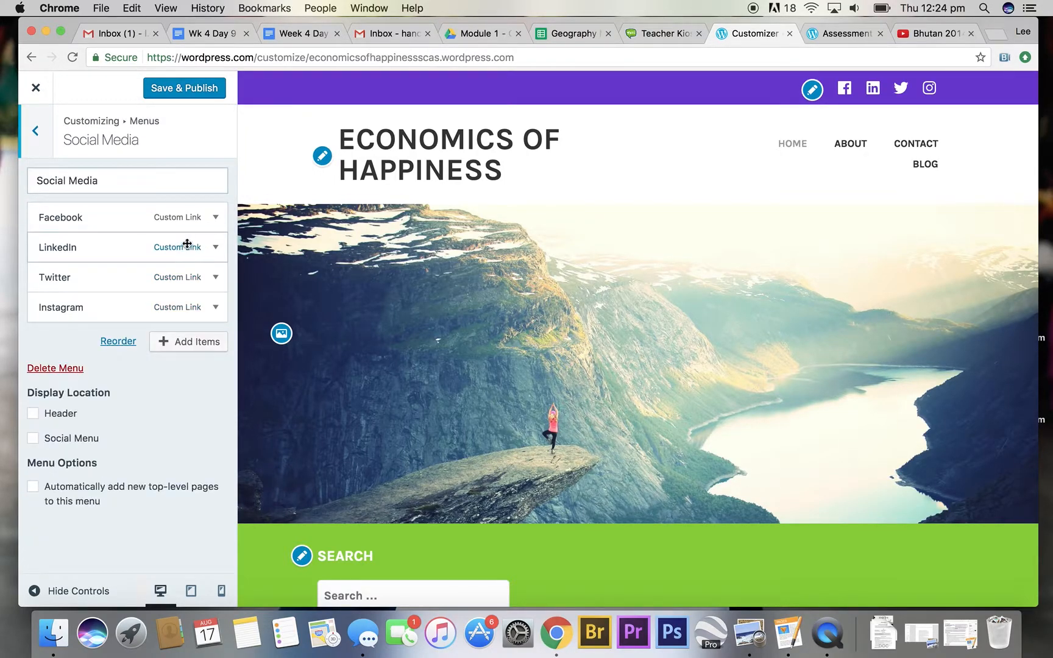
Examine the LinkedIn and Facebook link settings and the items available for adding to the Social Media menu
left_click(186, 246)
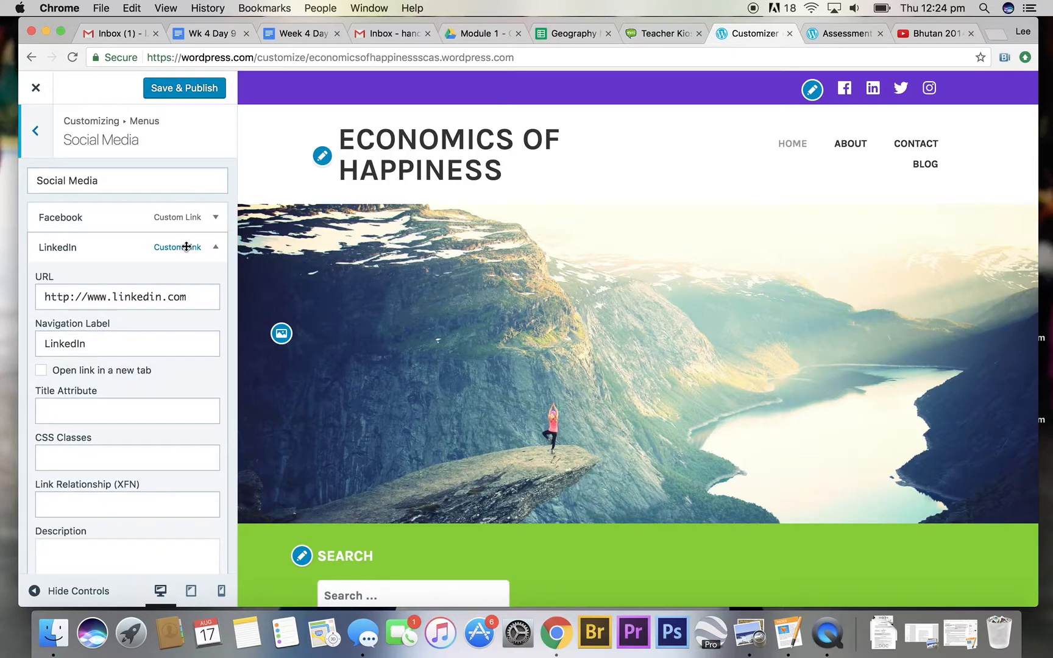
left_click(187, 247)
left_click(199, 217)
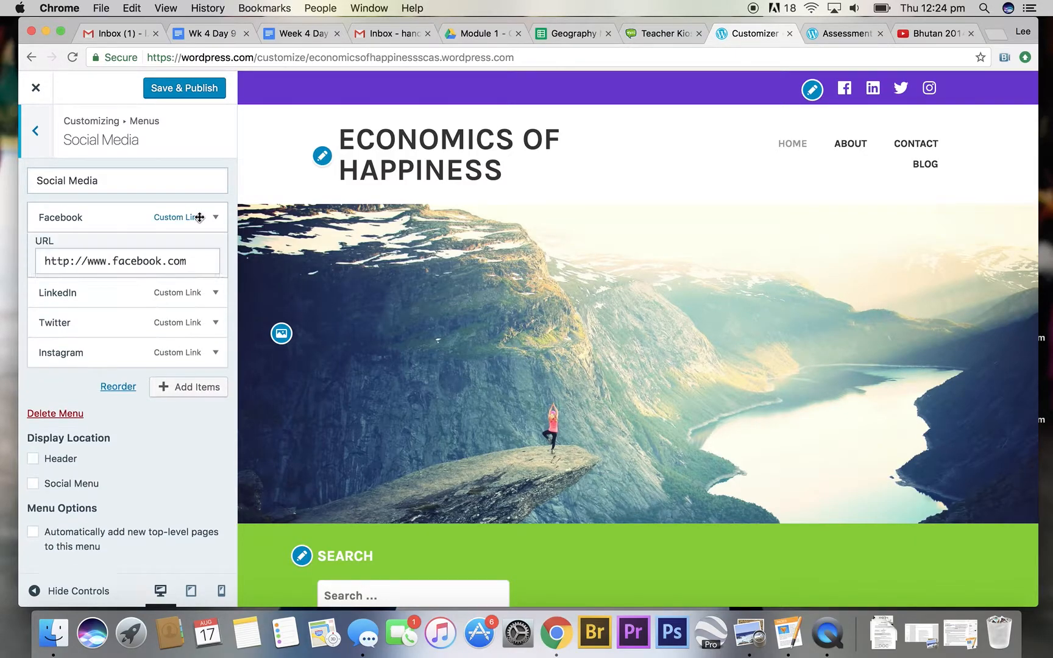
left_click(199, 217)
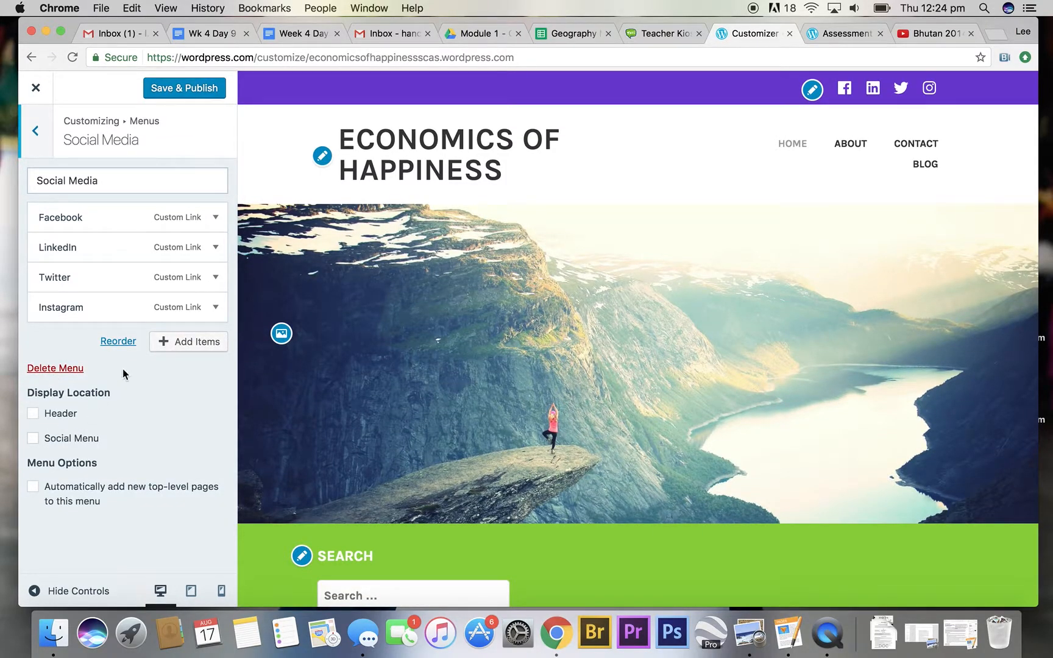
left_click(170, 345)
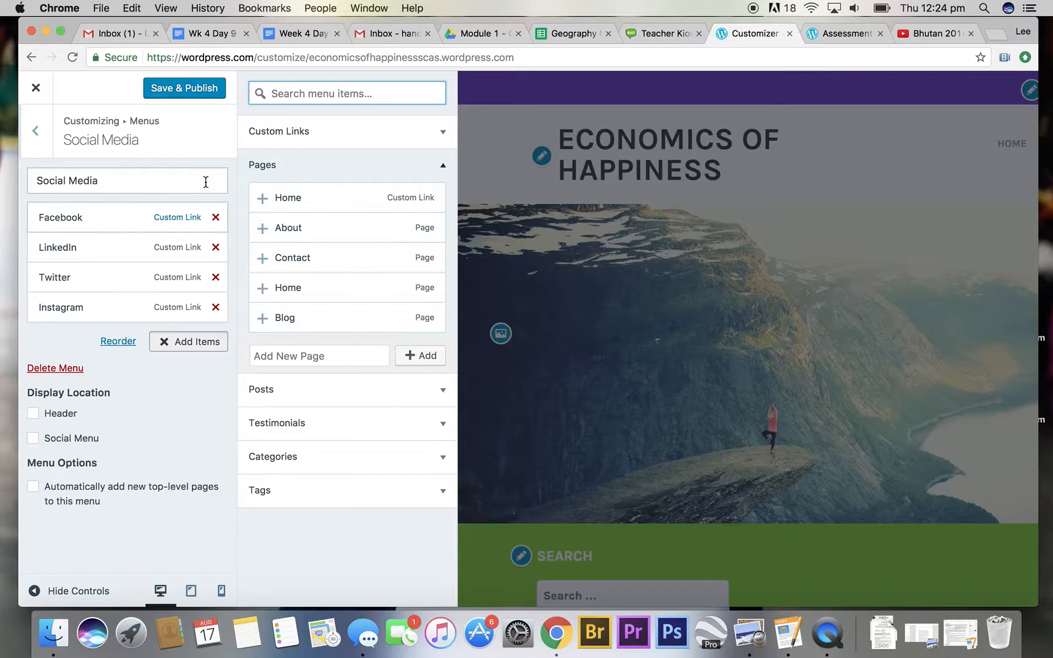
left_click(195, 346)
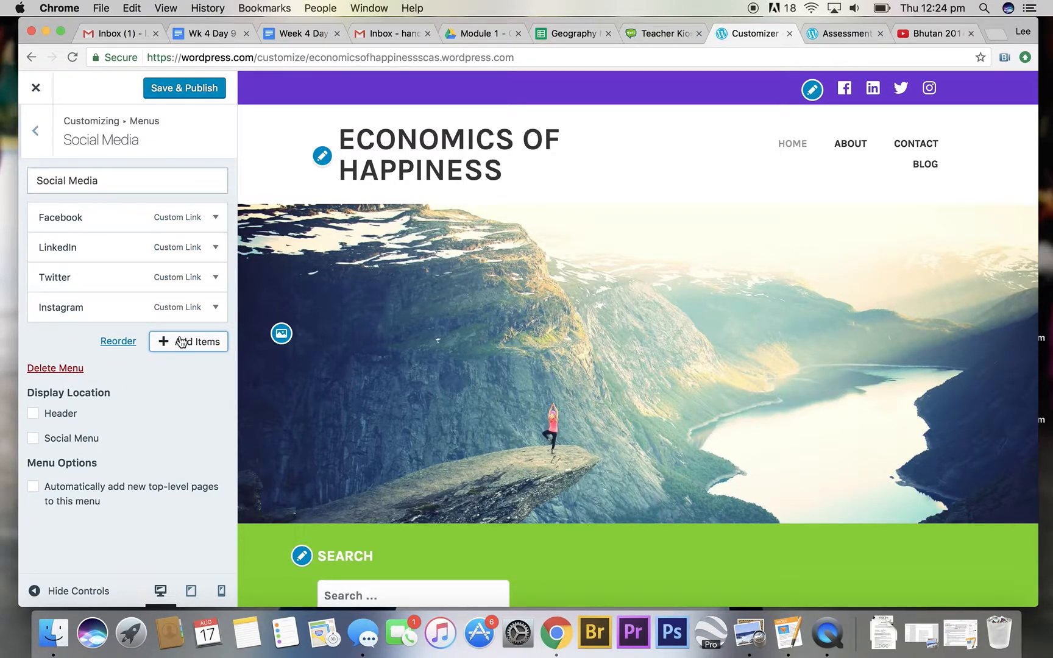
Check the Instagram link's settings once more and delete the whole Social Media menu
left_click(189, 309)
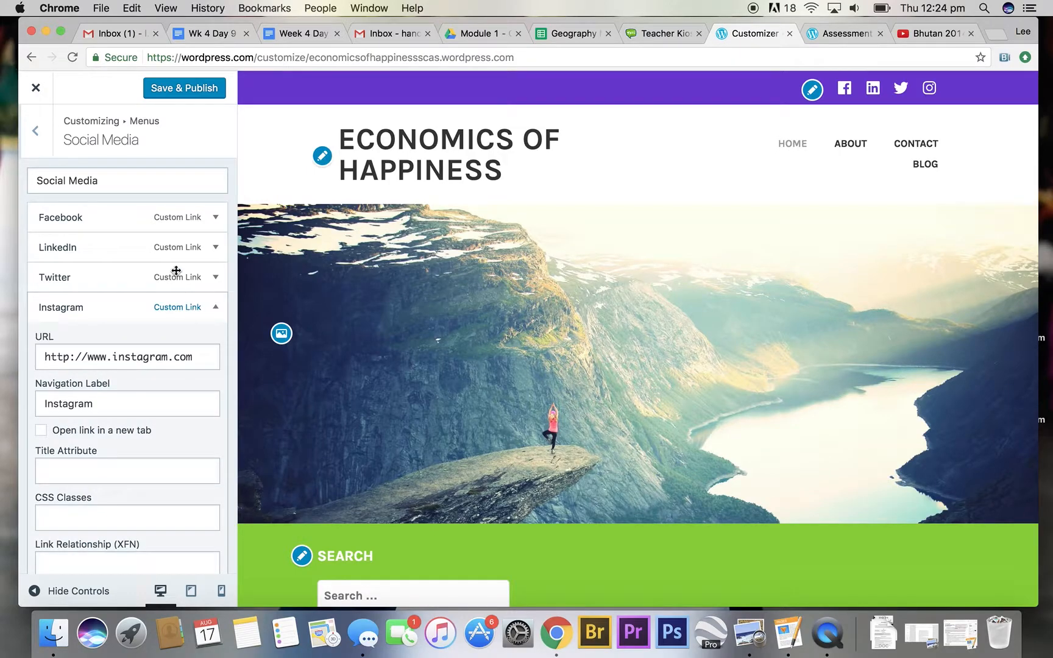
left_click(146, 317)
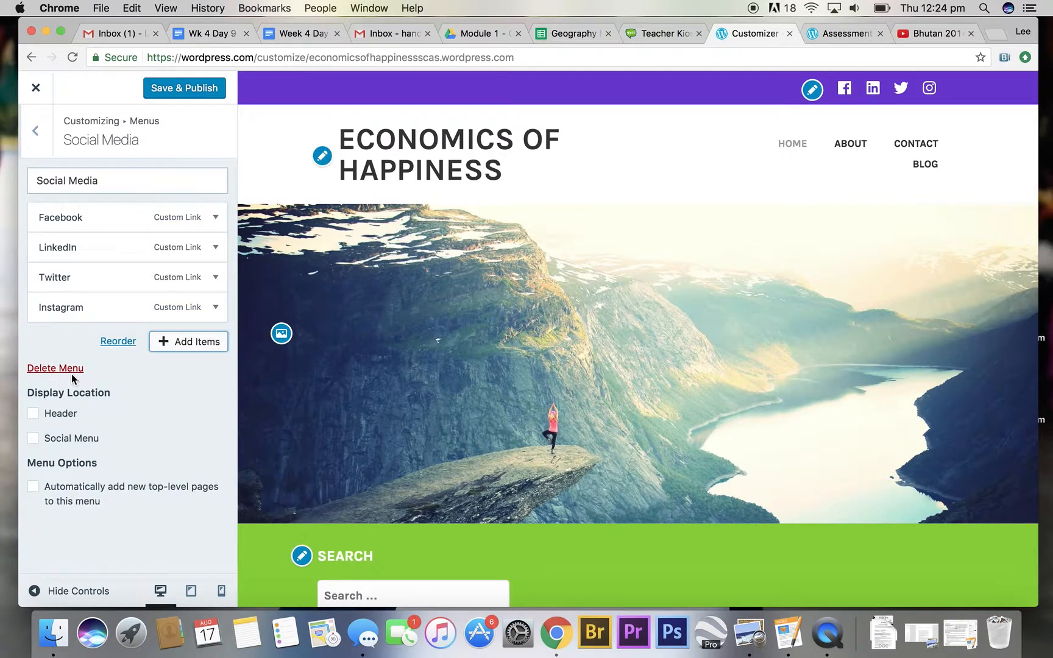
left_click(71, 373)
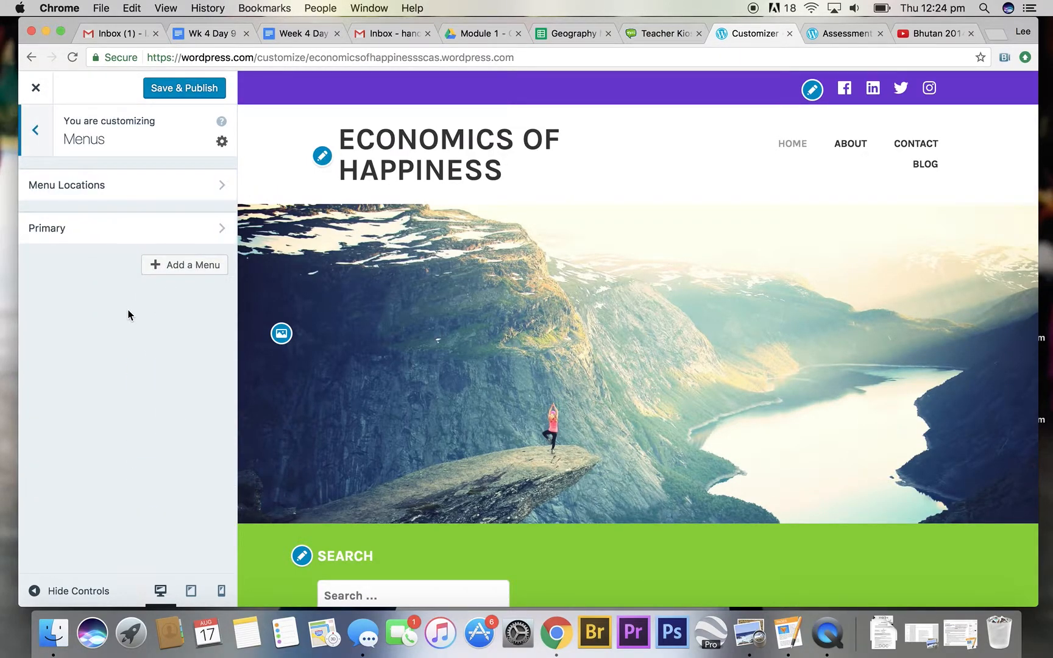